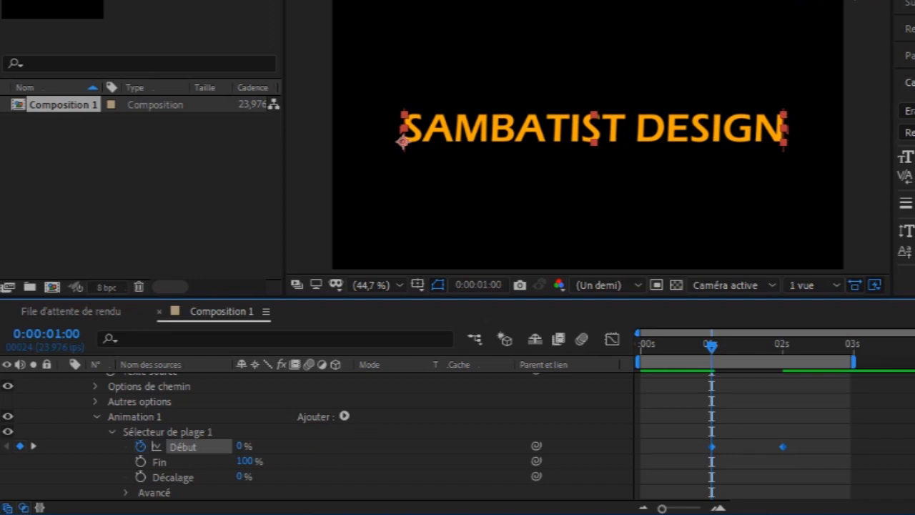
Step: Set the Scale of the text's Animation 1 to 0% at 1 second and enable keyframing for it
scroll(318, 436, down, 1)
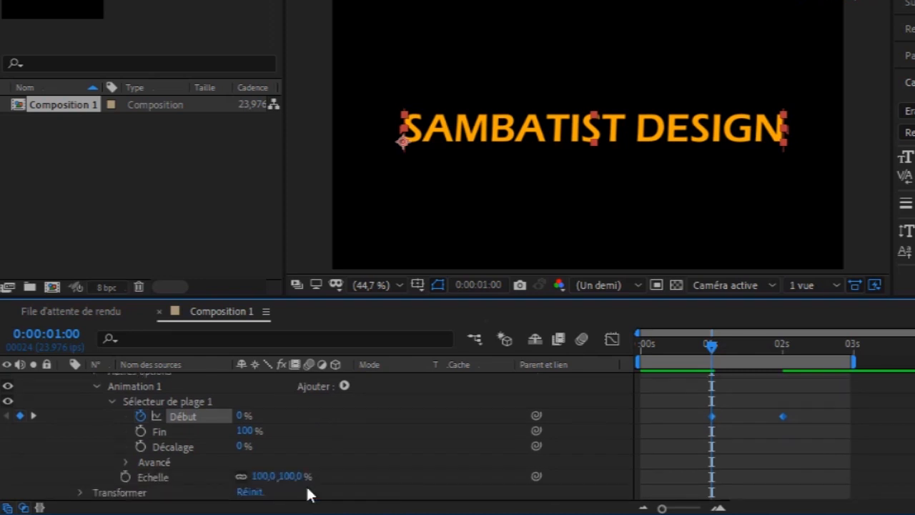
click(263, 475)
key(Return)
click(264, 476)
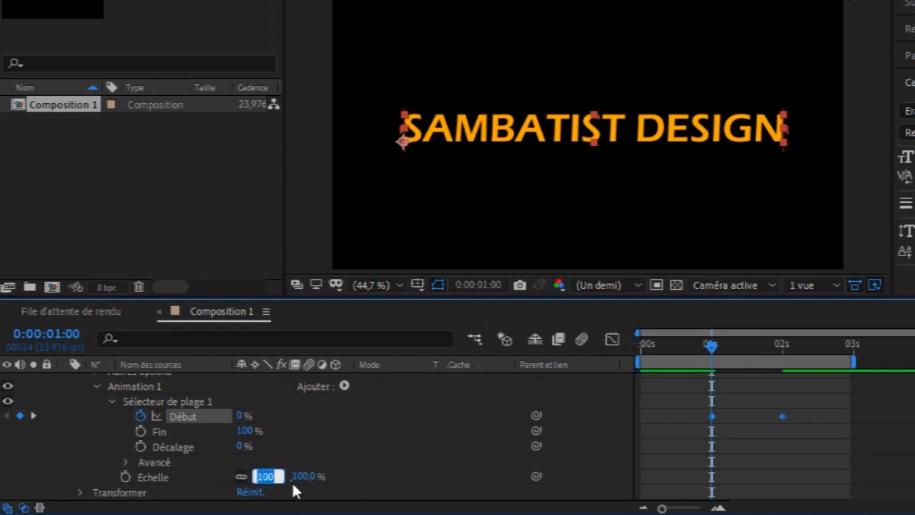
text(0)
key(Return)
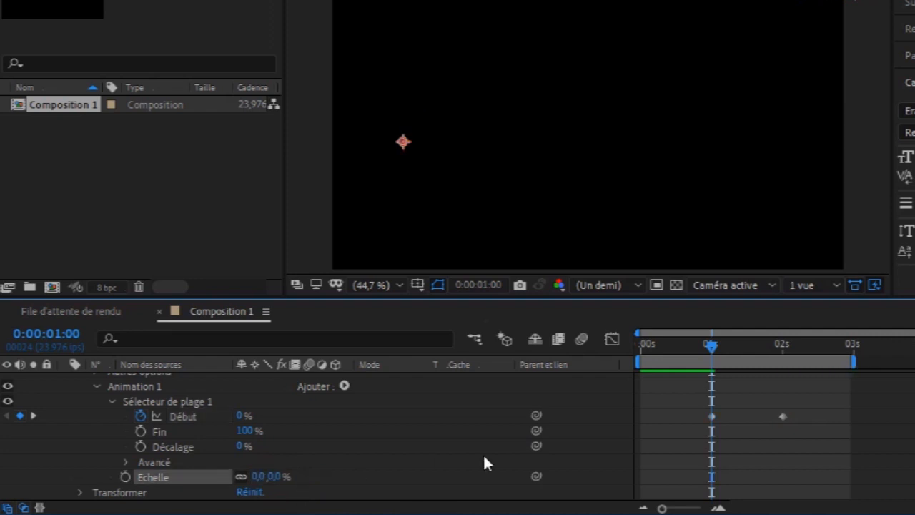
click(126, 477)
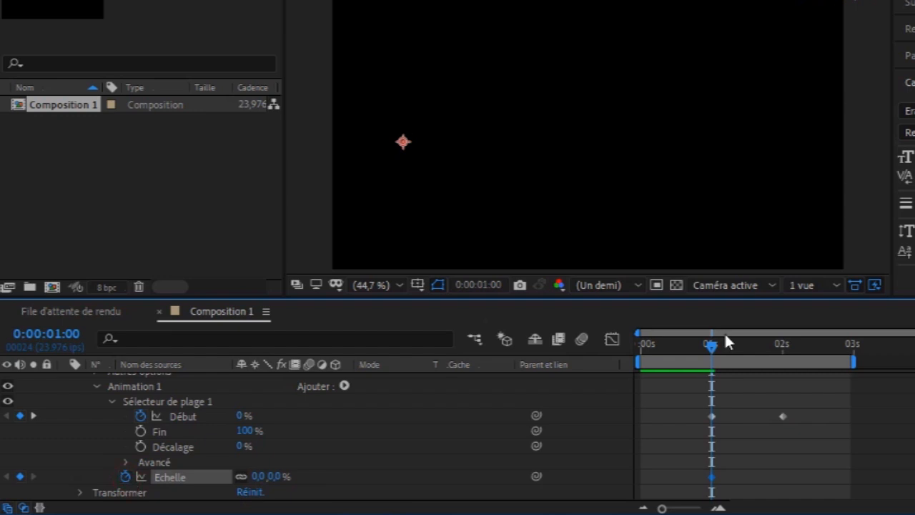
Step: Set Animation 1's Scale to 411% at 2 seconds
drag(714, 345, 785, 357)
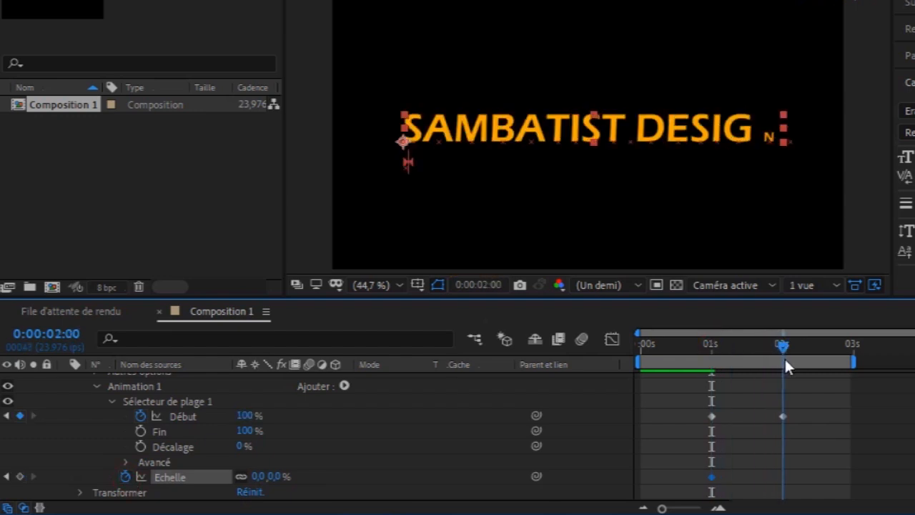
click(268, 477)
drag(277, 476, 597, 473)
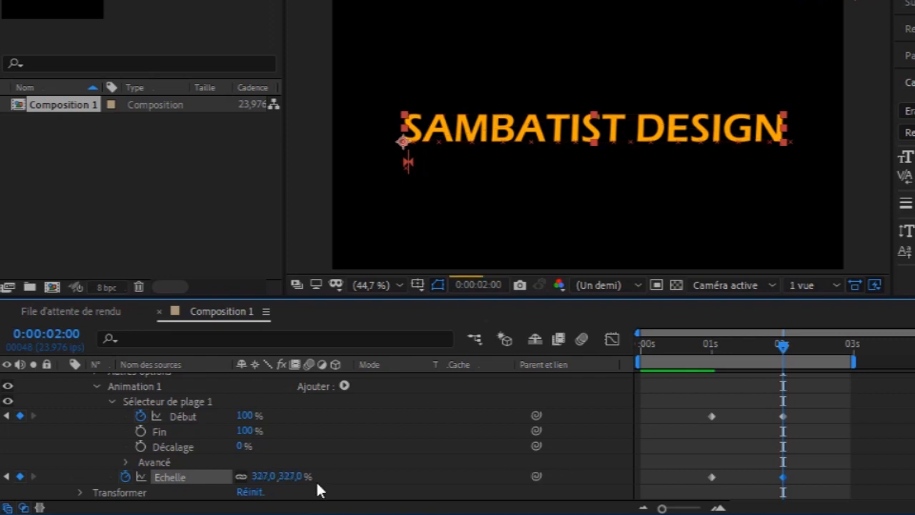
drag(295, 479, 356, 472)
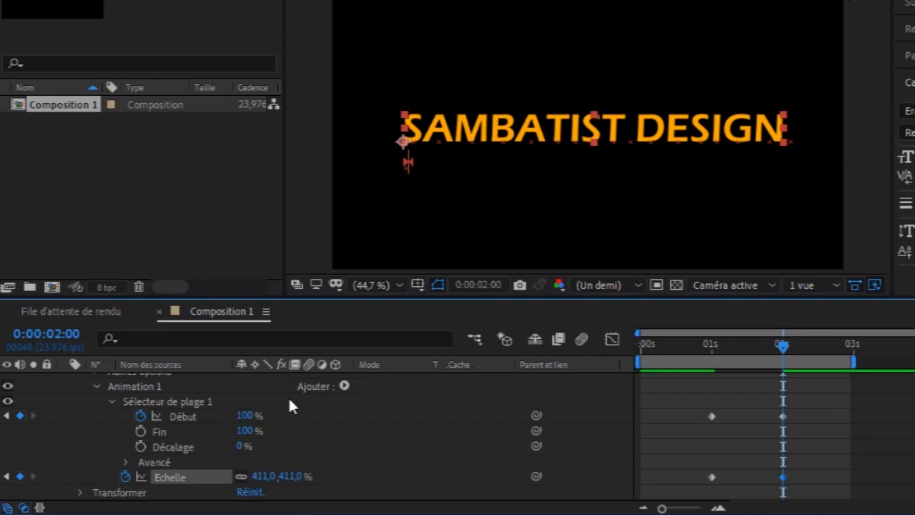
Step: Add a Position property to Animation 1 and set its first keyframe at 1 second
click(343, 387)
mouse_move(413, 391)
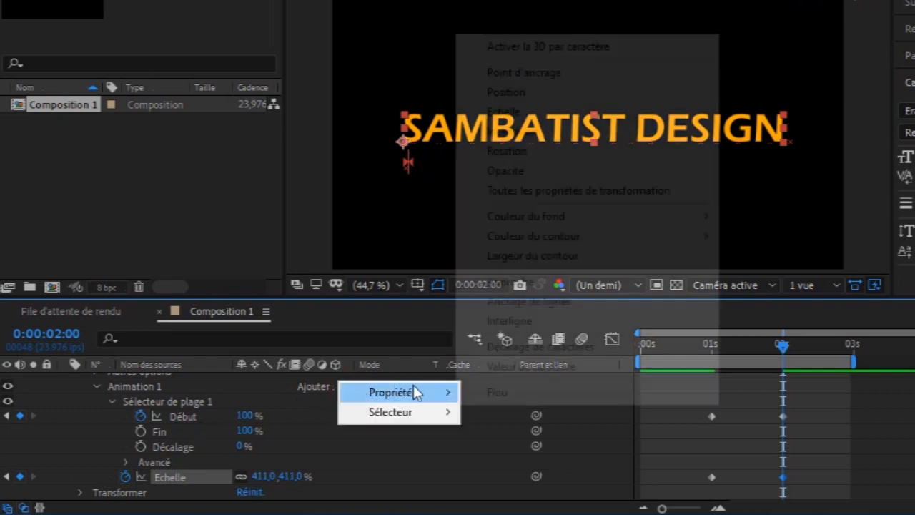
click(530, 94)
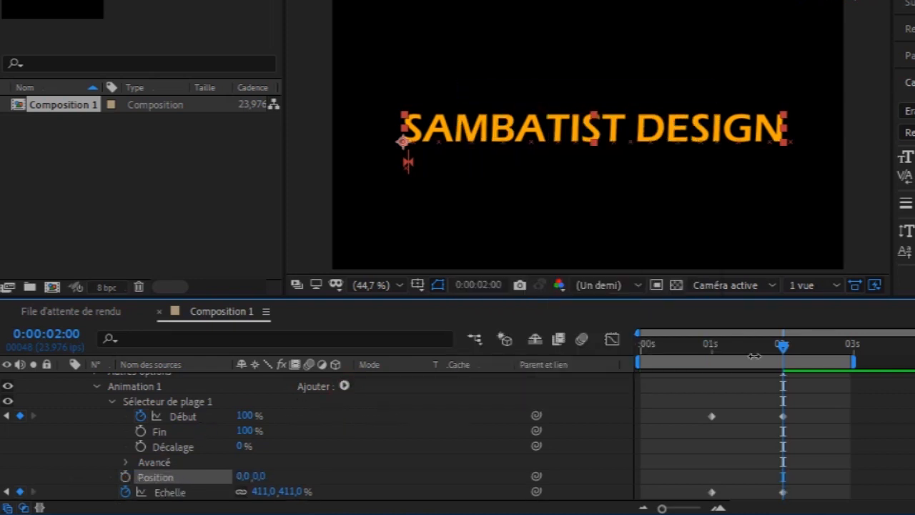
drag(767, 350, 707, 364)
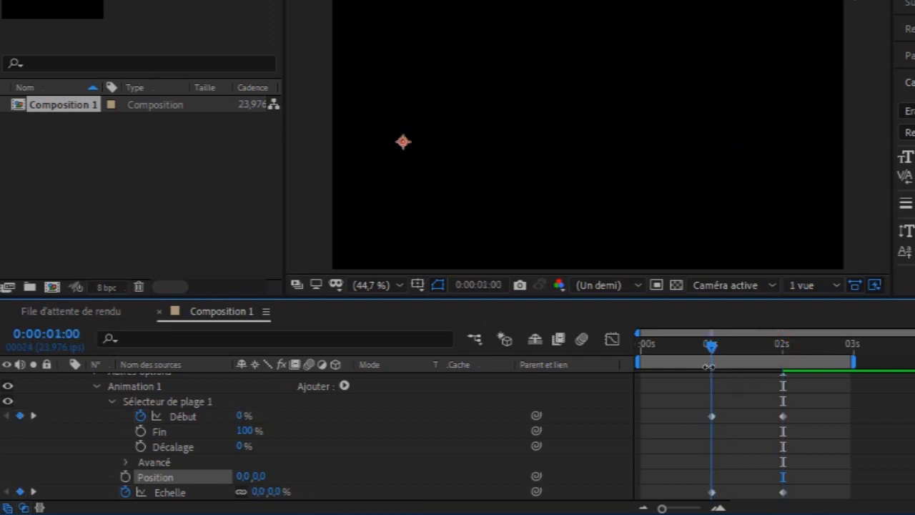
click(126, 476)
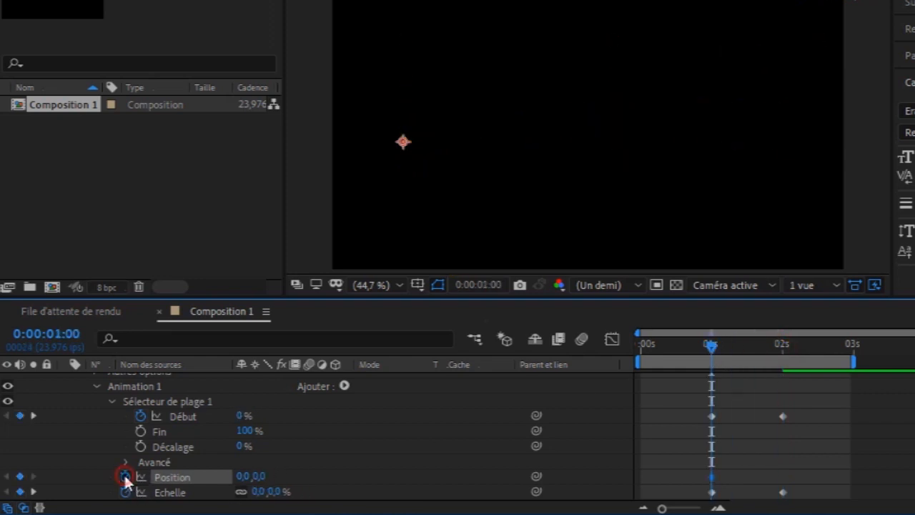
click(569, 411)
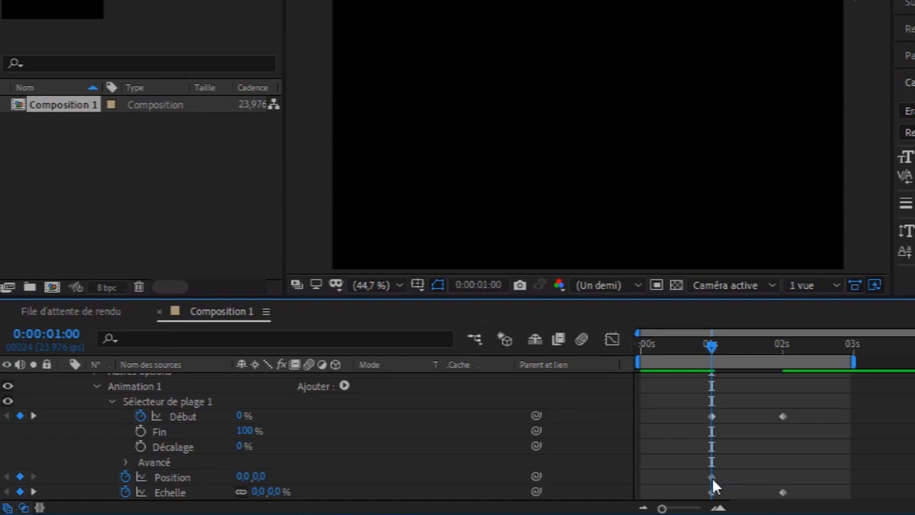
Step: Shift the Position keyframe to 2 seconds and set Position to 0, 38 at 0:00:01:08
drag(713, 479, 788, 487)
drag(712, 341, 737, 350)
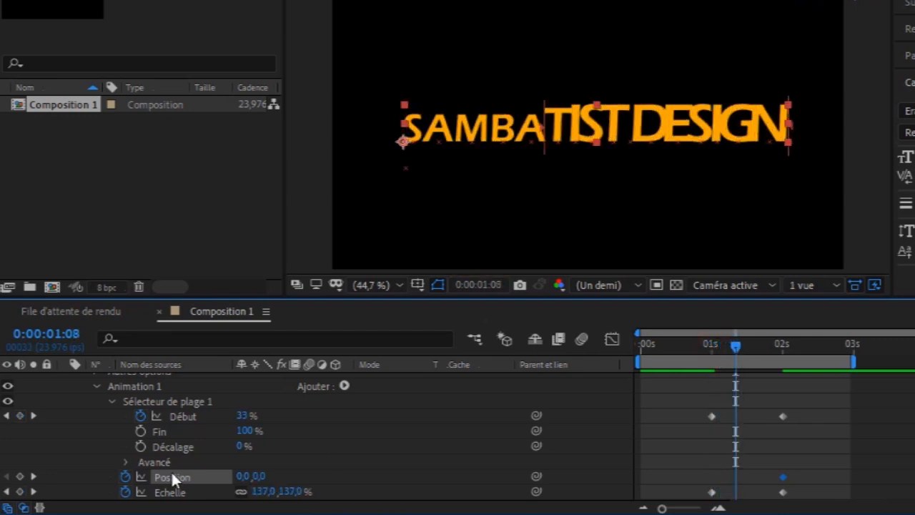
drag(260, 475, 294, 474)
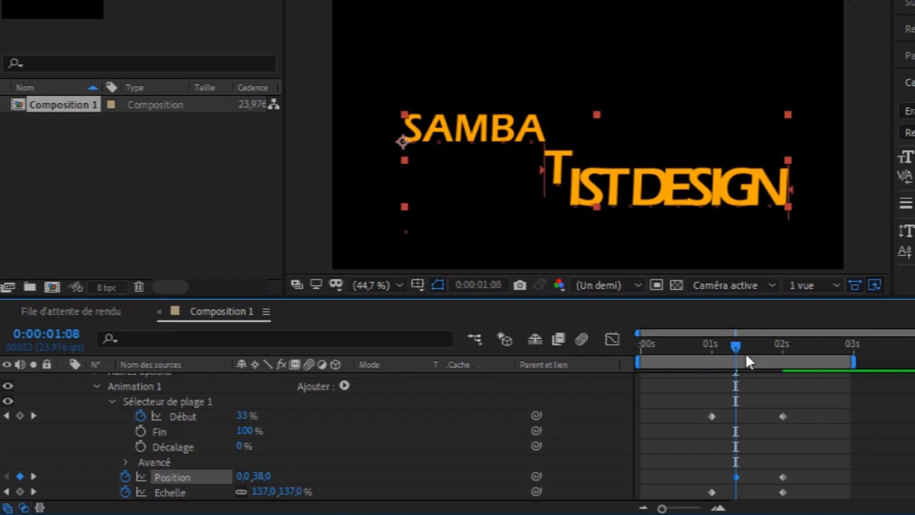
drag(730, 342, 711, 381)
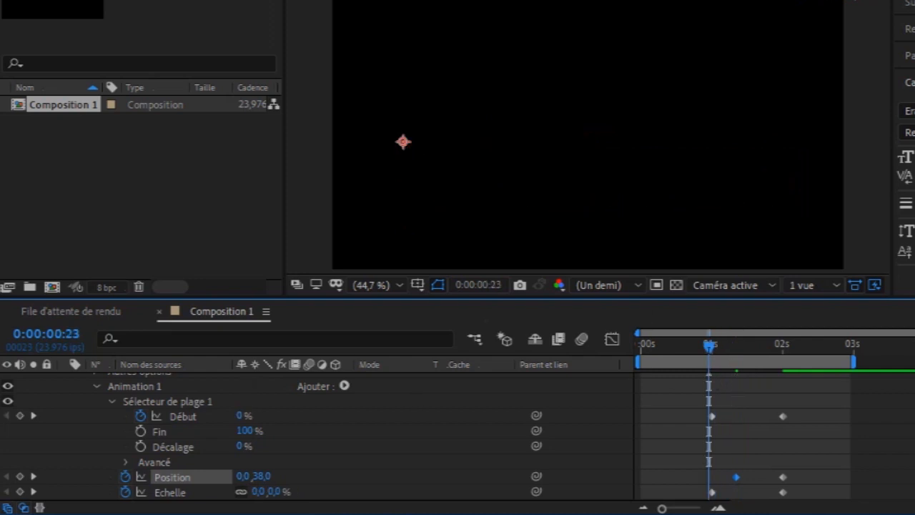
Step: Show only the text layer's keyframed properties and apply Easy Ease to all Start, Position and Scale keyframes
scroll(314, 436, up, 4)
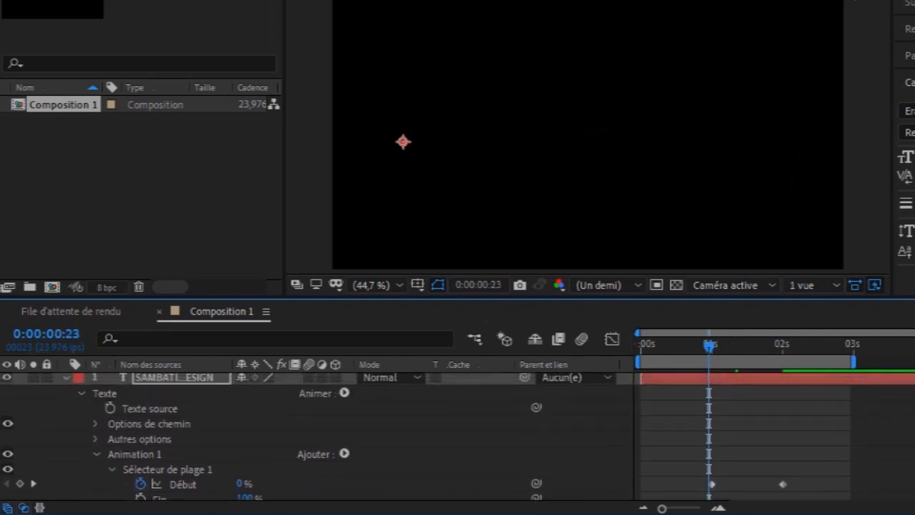
click(66, 381)
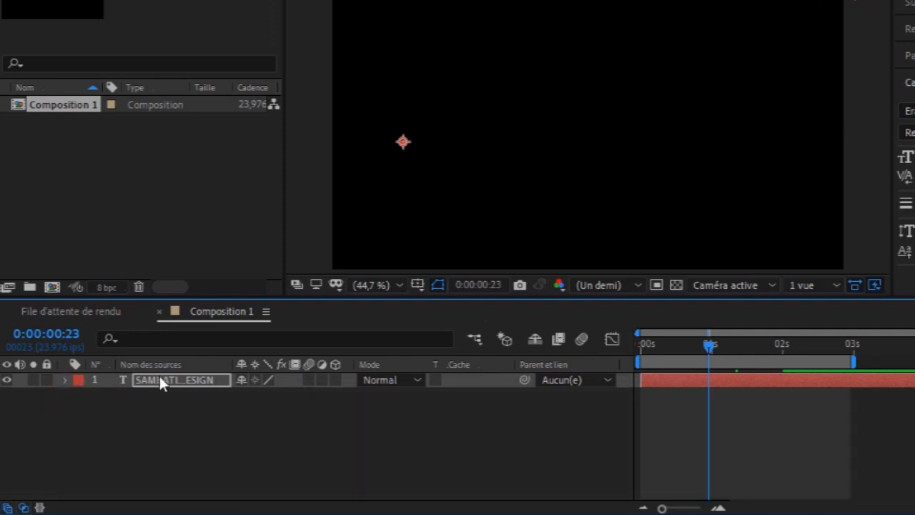
click(160, 379)
key(u)
drag(830, 461, 709, 409)
right_click(709, 410)
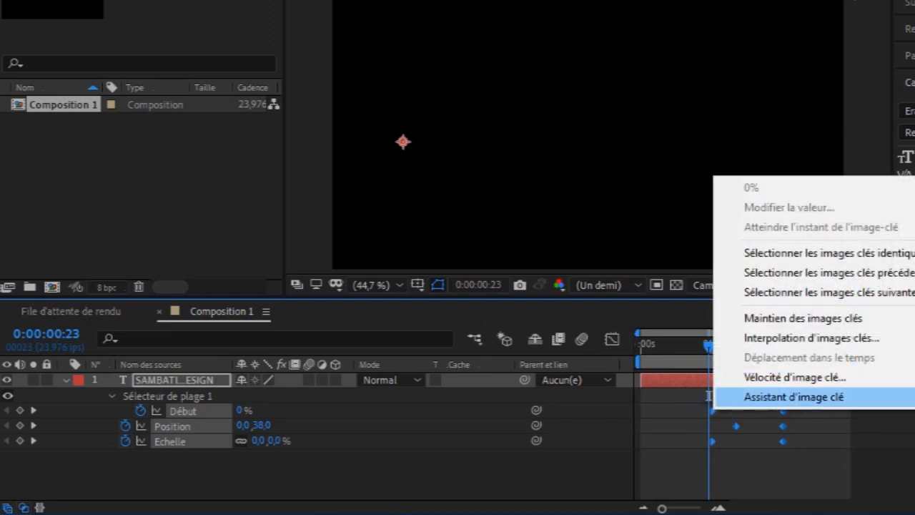
click(914, 428)
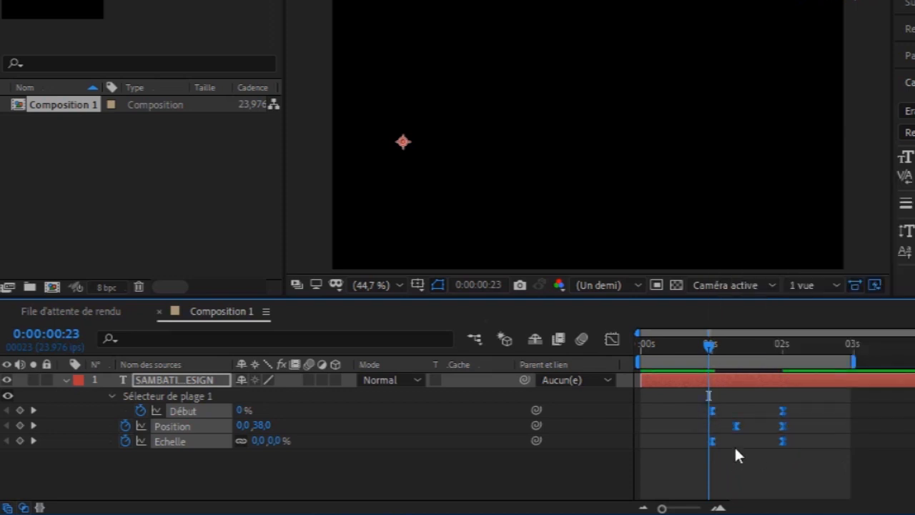
Step: Shift all Start, Position and Scale keyframes about one second earlier so the animation begins at the composition's start
drag(709, 343, 659, 351)
drag(701, 397, 800, 456)
drag(713, 411, 644, 418)
drag(659, 344, 640, 344)
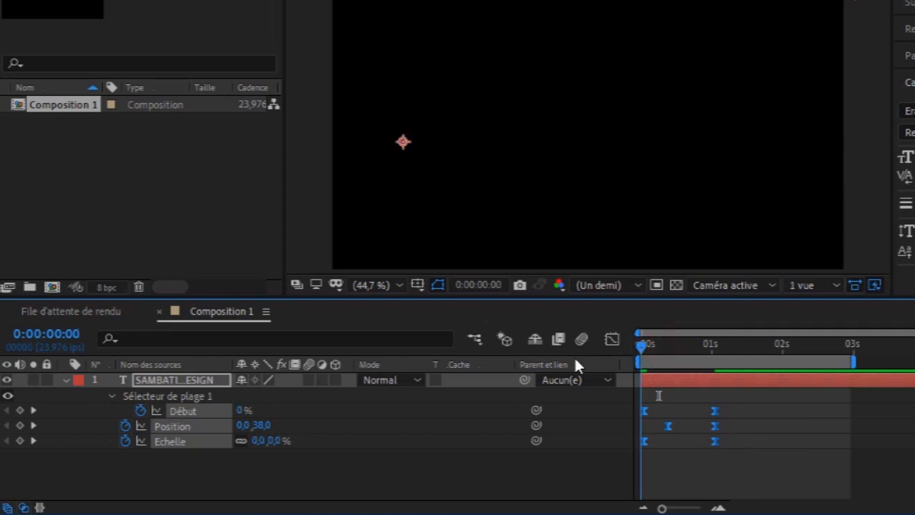
Step: Preview the text animation from the start of the composition
key(space)
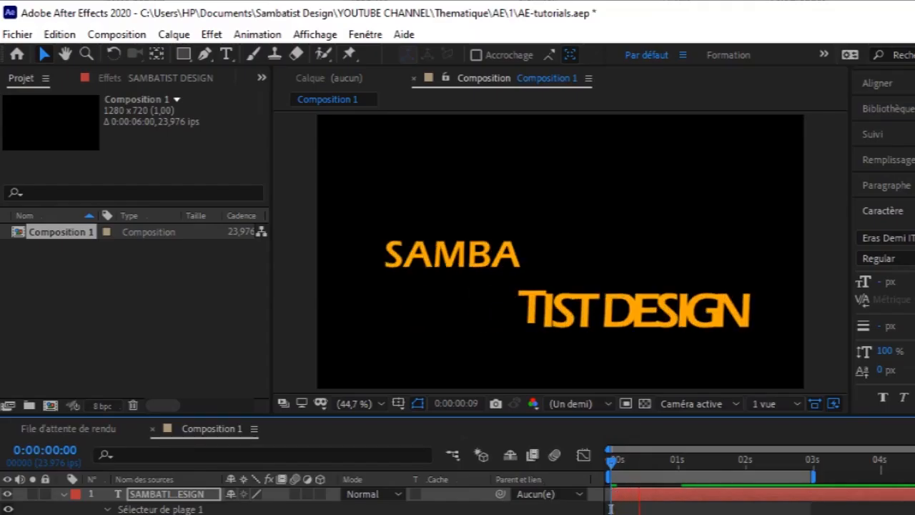
click(634, 461)
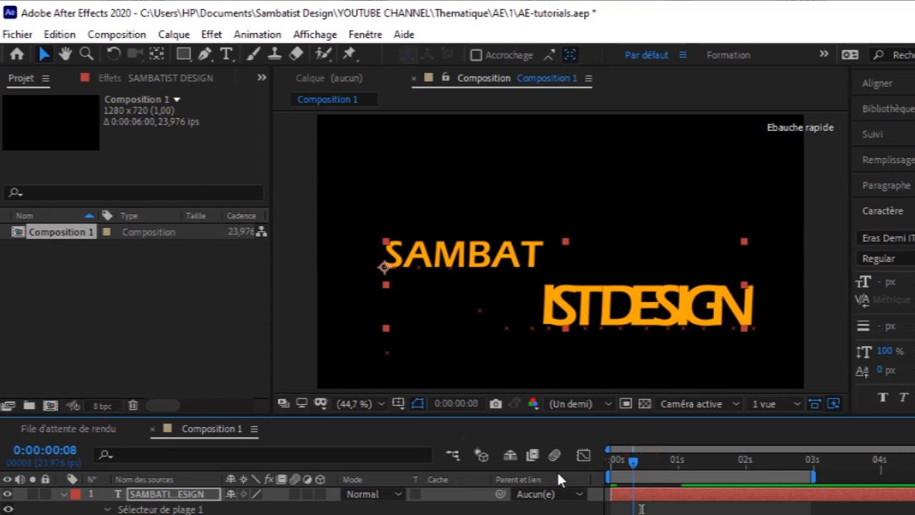
key(Home)
key(space)
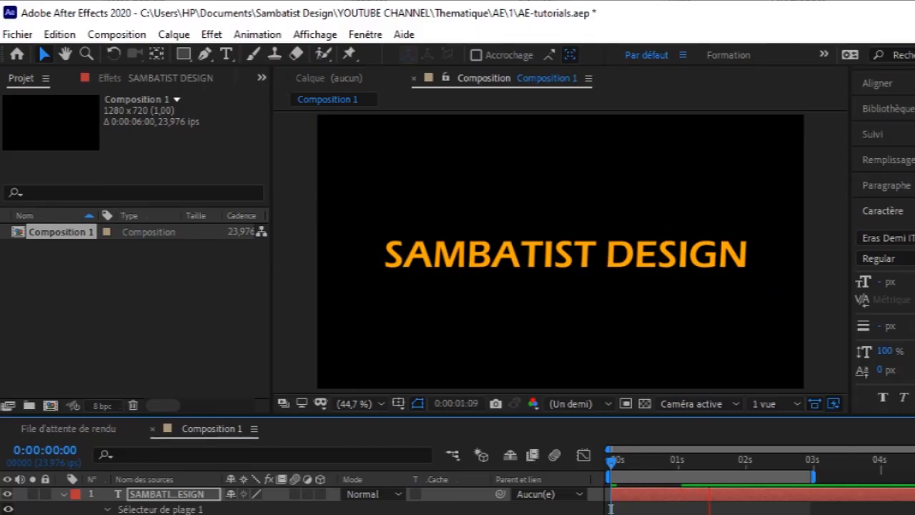
Step: Add a new RGB fill colour text animator to the SAMBATIST DESIGN layer
click(253, 506)
click(131, 498)
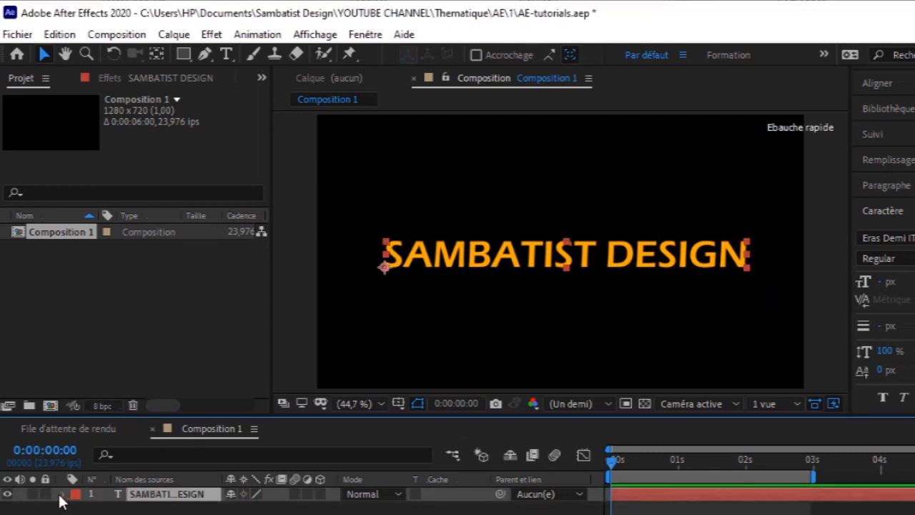
click(63, 495)
click(328, 509)
mouse_move(465, 333)
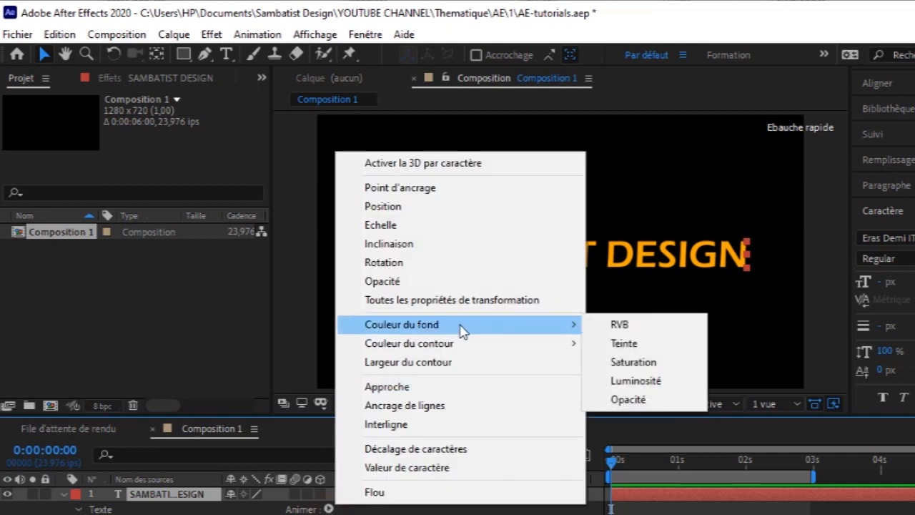
click(619, 331)
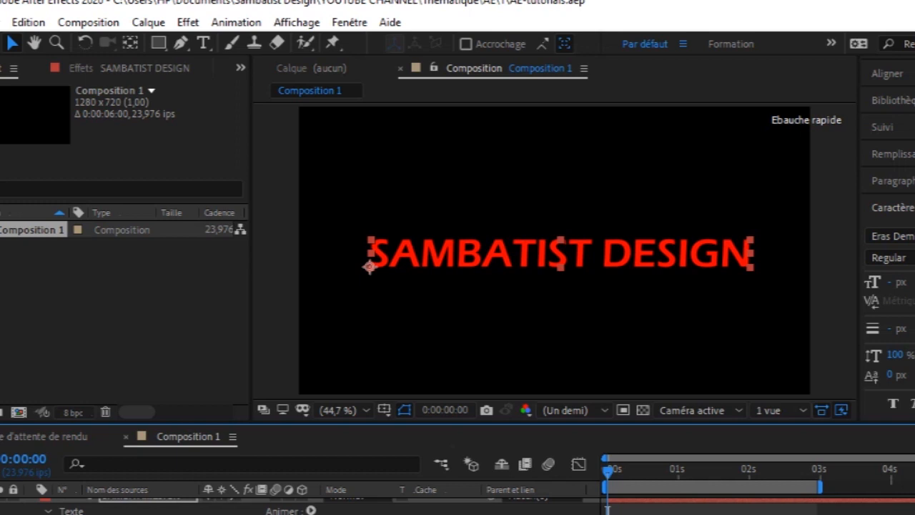
Step: Set the new animator's fill colour to white, FFFFFF
key(ctrl+shift+b)
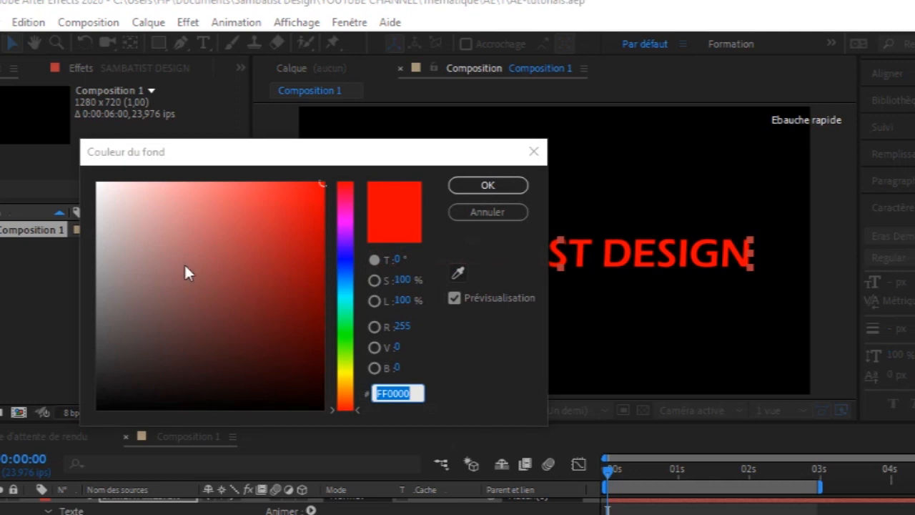
text(F)
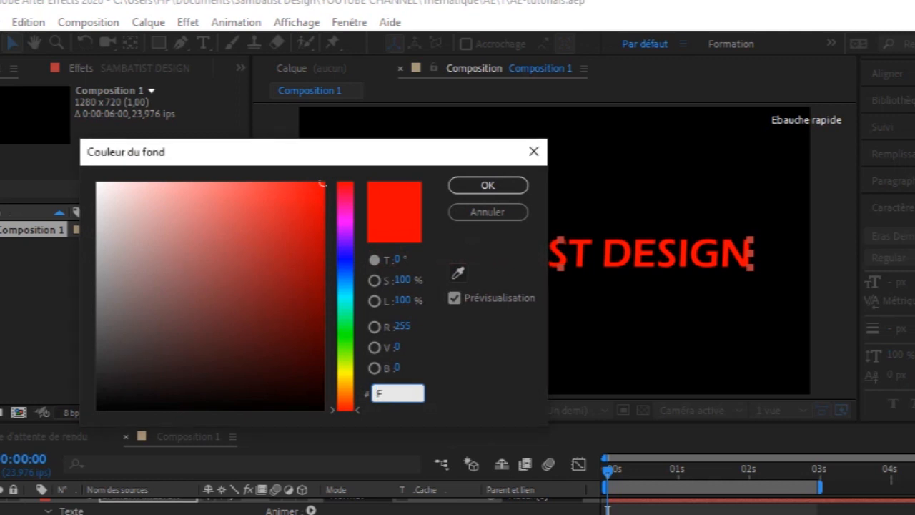
text(FFFF)
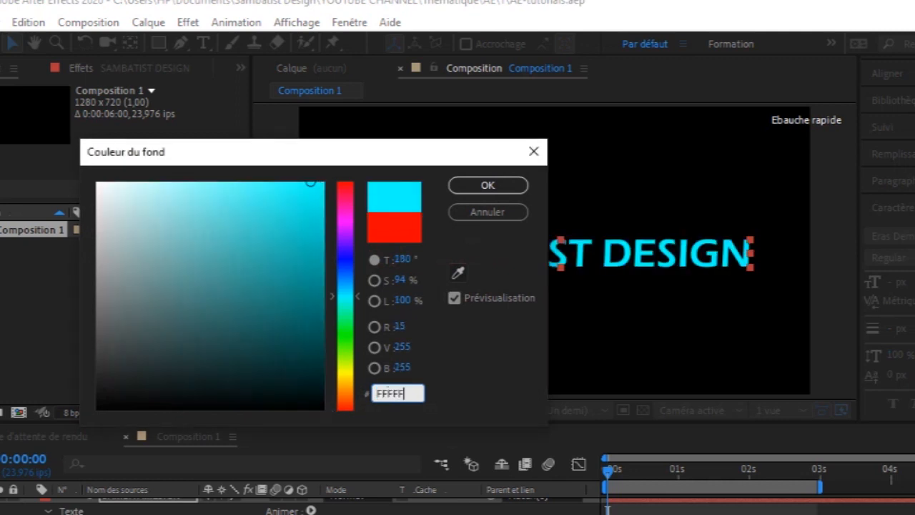
text(F)
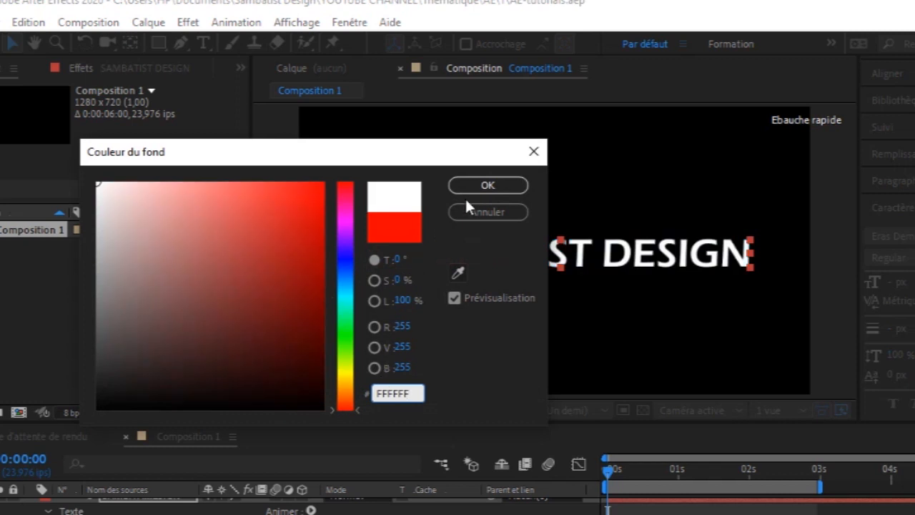
click(487, 185)
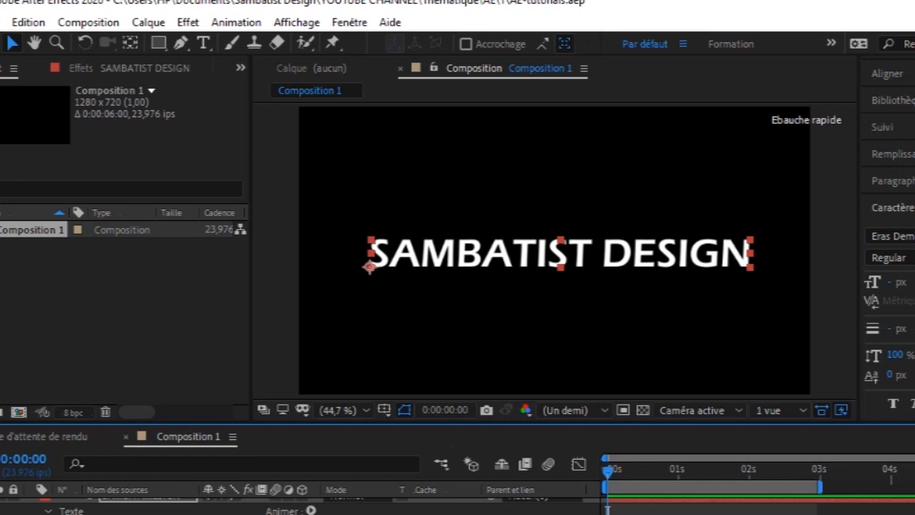
Step: Animate the fill colour range selector's Start from 1 second to 2 seconds, raising it until the whole text is orange
scroll(301, 506, down, 2)
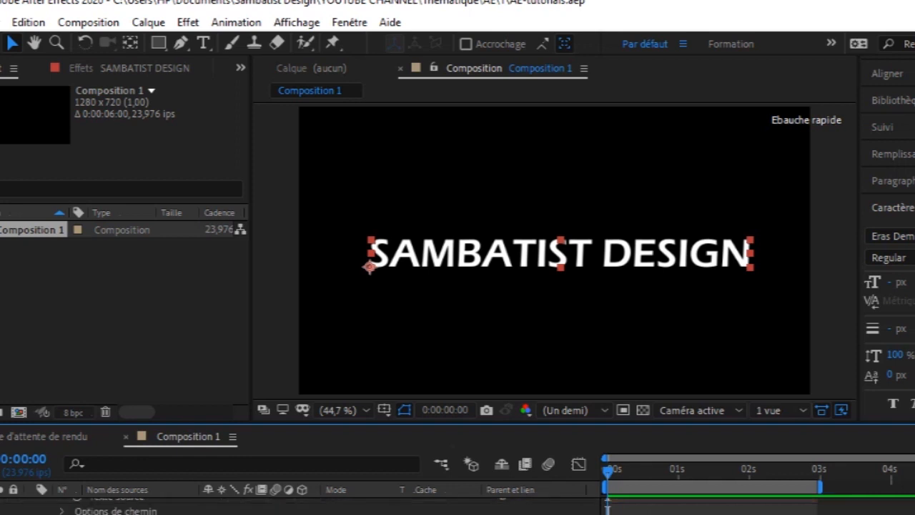
drag(605, 466, 678, 471)
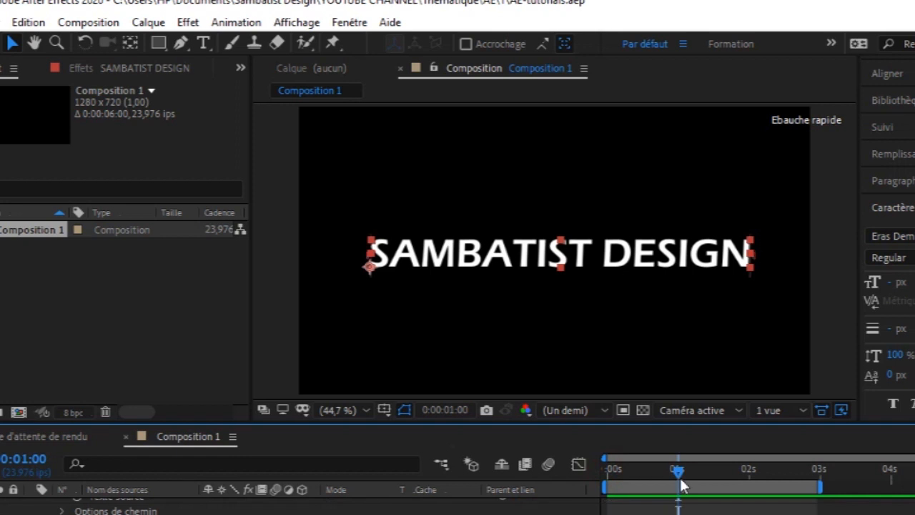
drag(678, 471, 748, 488)
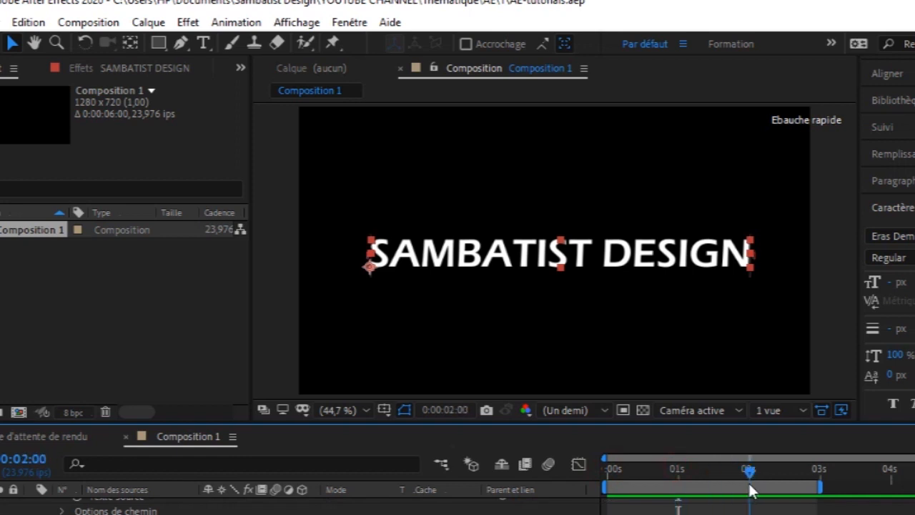
drag(214, 513, 318, 513)
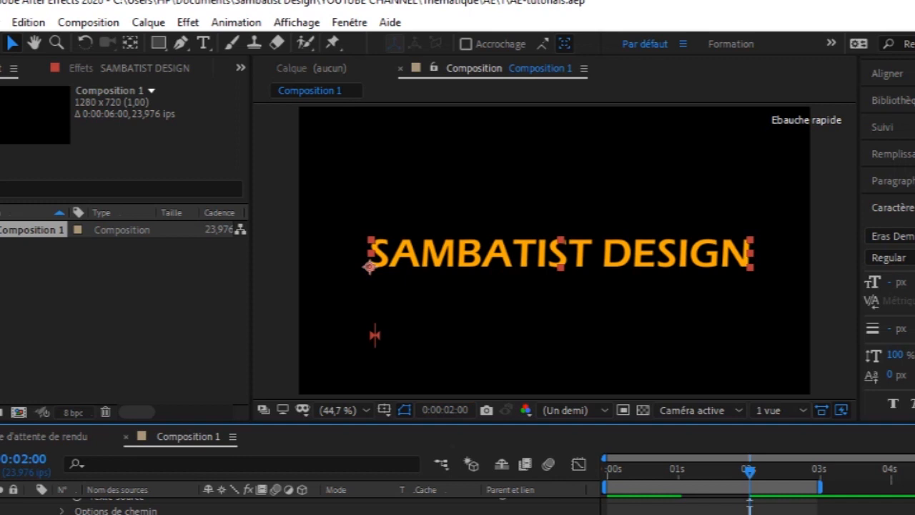
Step: Add a Position property to the SAMBATIST DESIGN text animator and offset the letters out of frame at 0 seconds
click(423, 512)
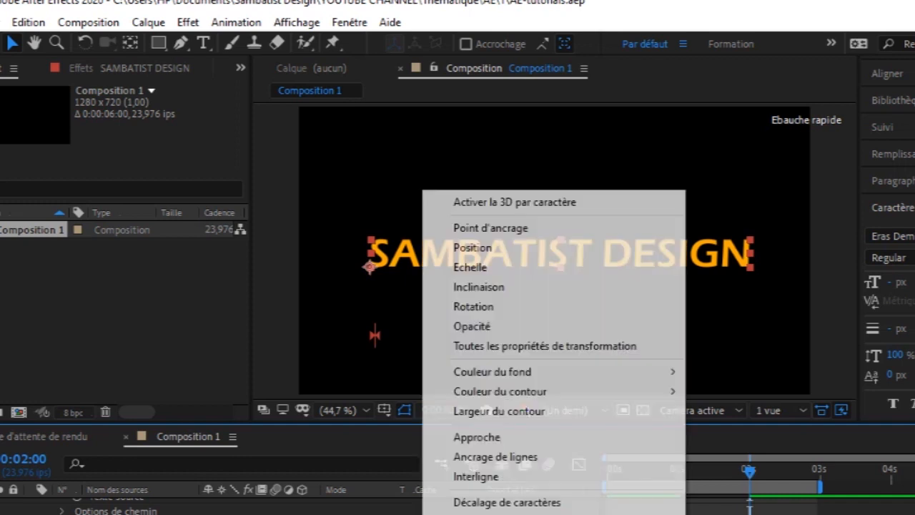
click(503, 250)
drag(750, 484, 677, 506)
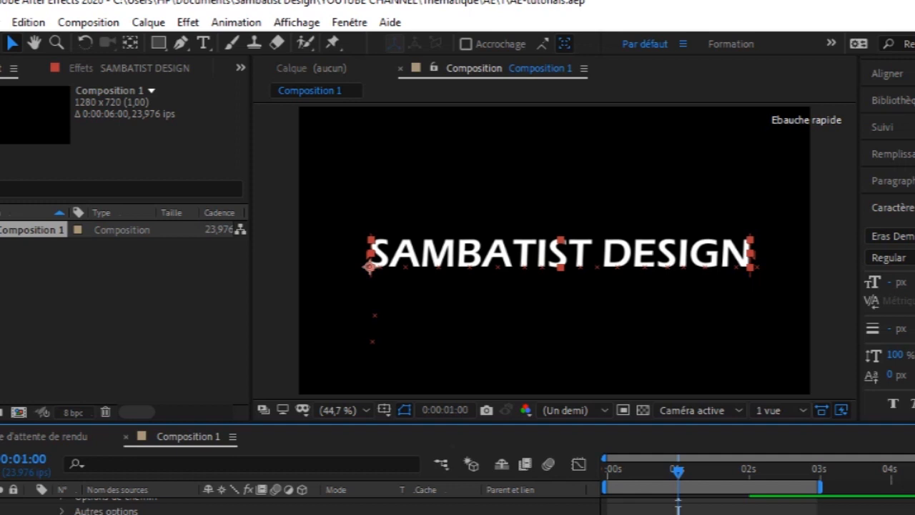
drag(680, 472, 630, 472)
key(Home)
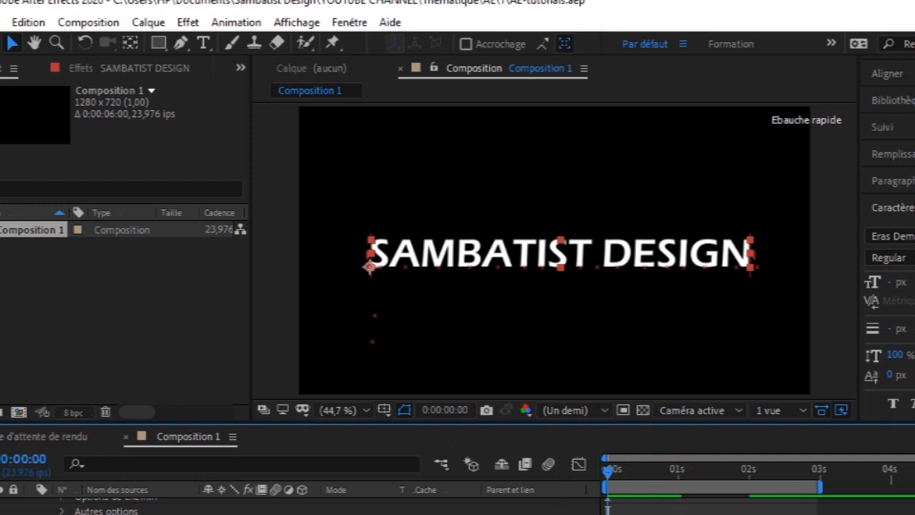
drag(239, 514, 636, 514)
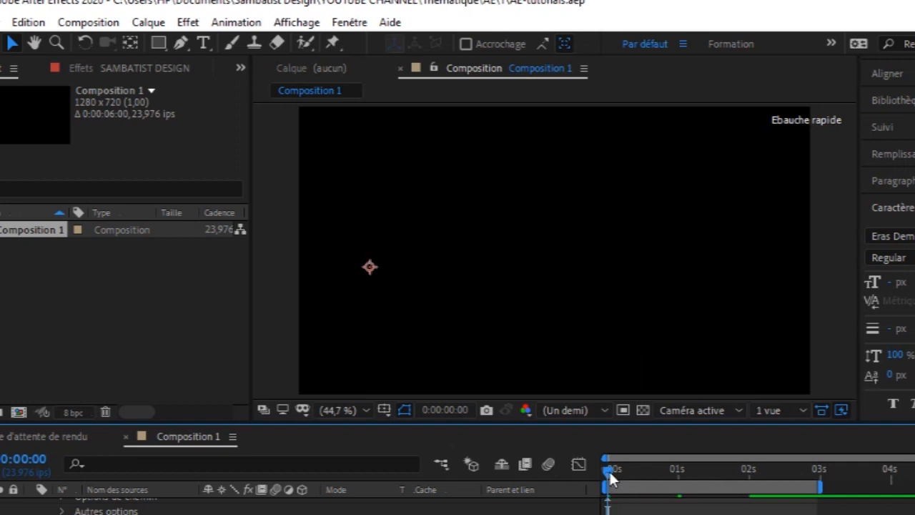
Step: Scrub through the first two seconds to check the position animation, and return to the start of the composition
drag(617, 468, 747, 475)
key(Home)
scroll(321, 506, up, 3)
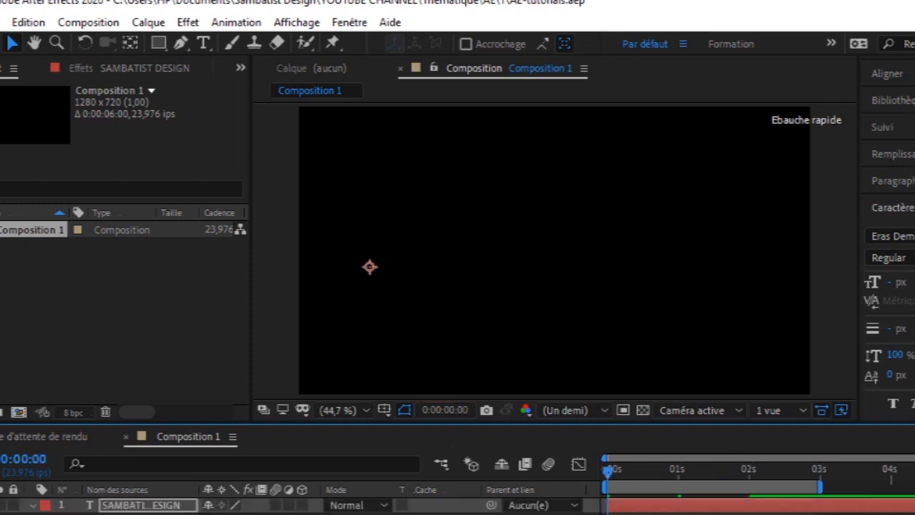
Step: Adjust the range selector's 0% keyframe on the SAMBATIST DESIGN layer
click(130, 508)
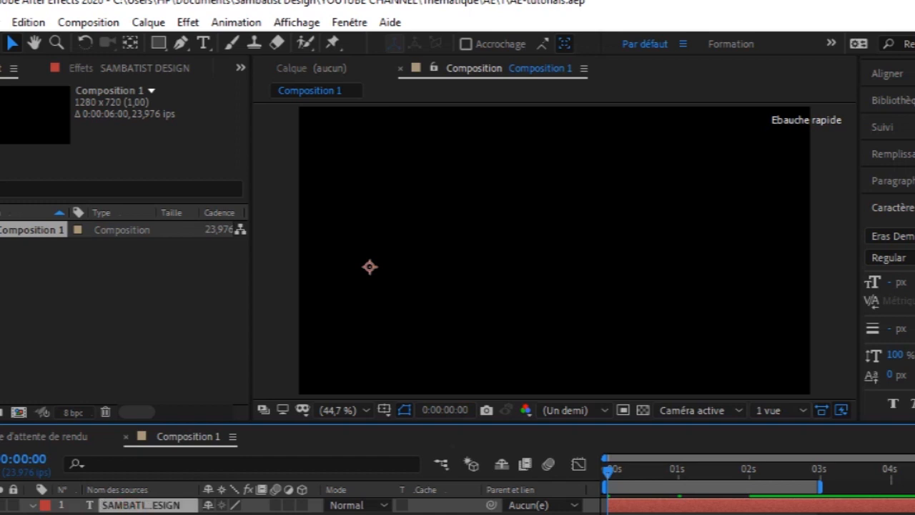
key(Return)
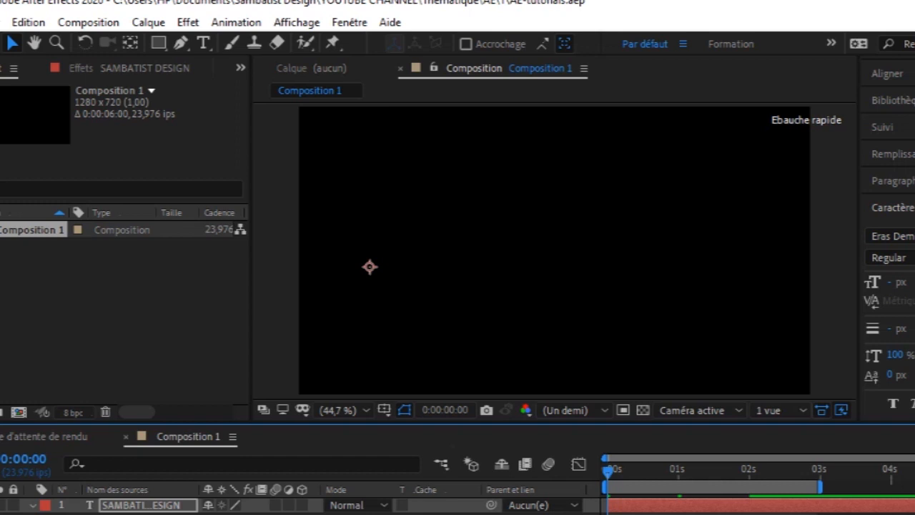
key(ctrl+shift+a)
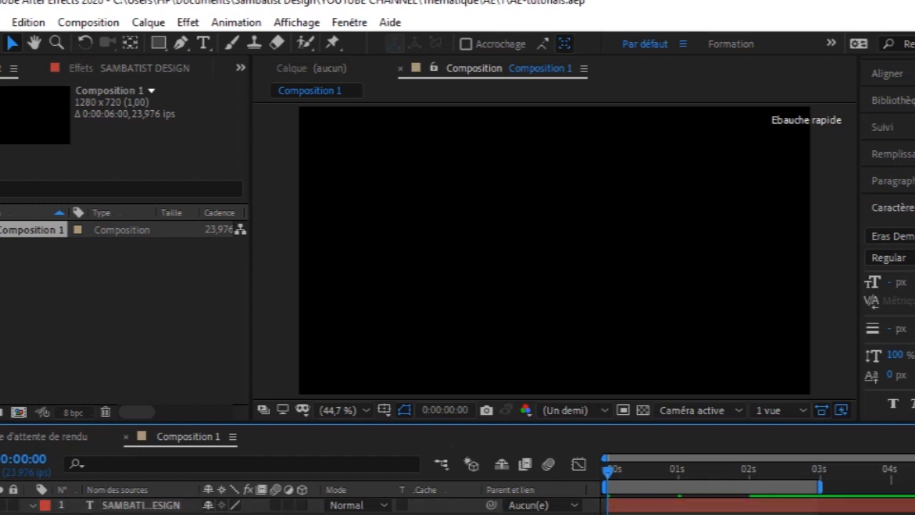
click(147, 505)
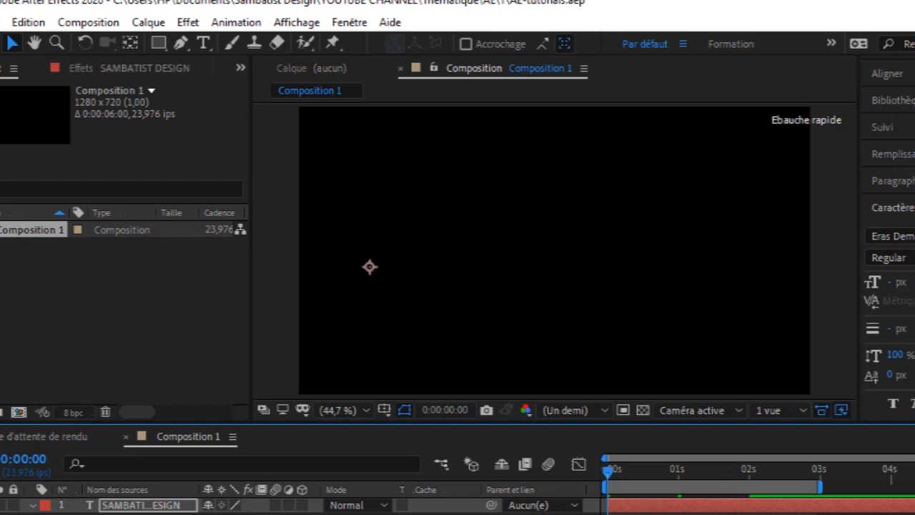
click(148, 505)
right_click(649, 513)
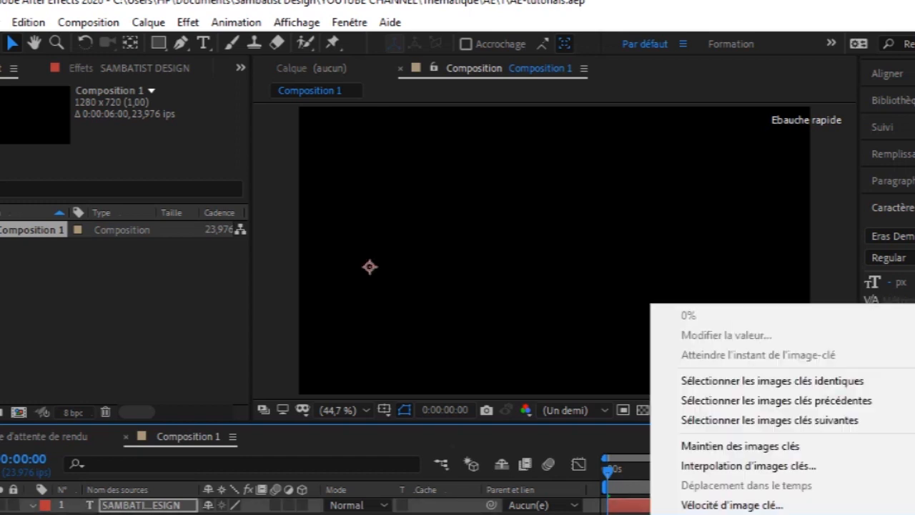
click(744, 513)
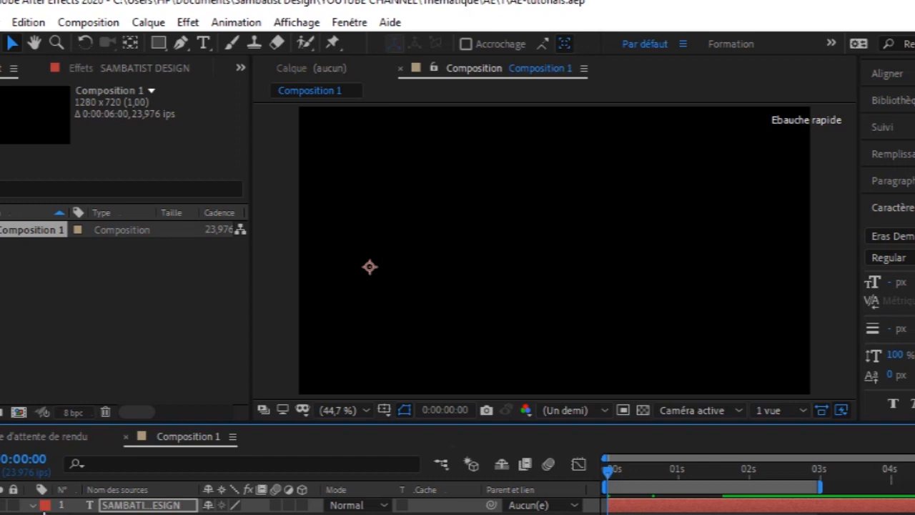
Step: Play back the combined position and fill colour animation of the text
click(33, 507)
click(31, 508)
scroll(300, 507, down, 1)
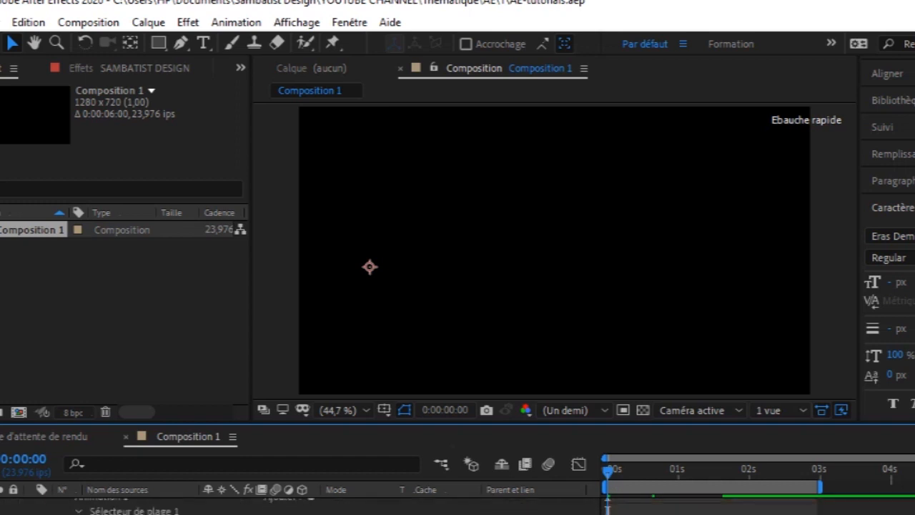
scroll(215, 507, down, 1)
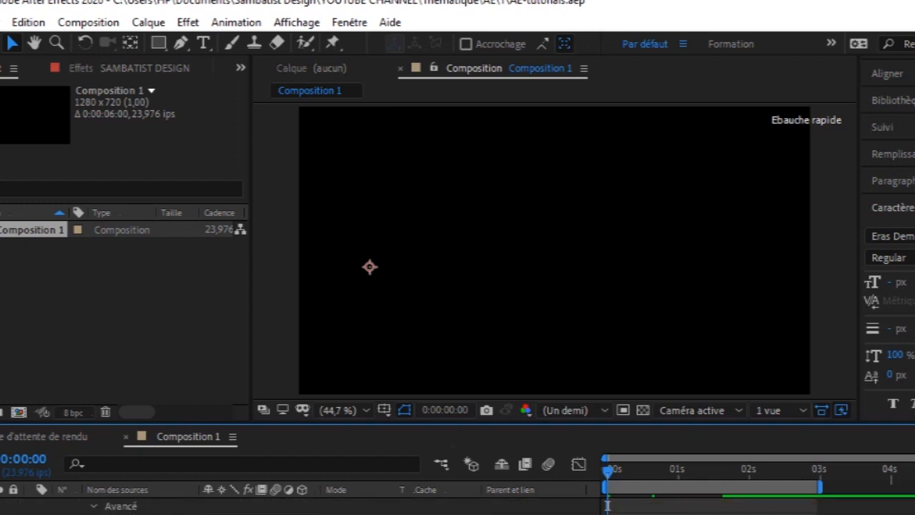
key(space)
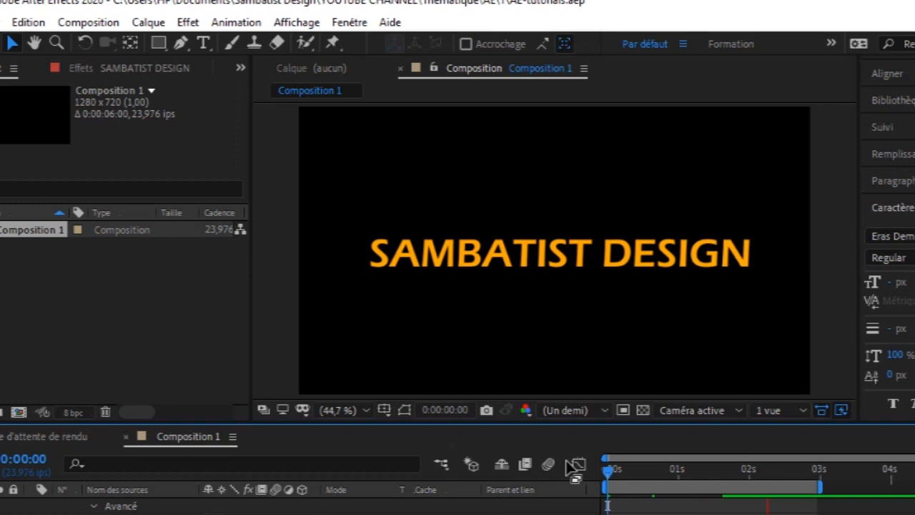
key(space)
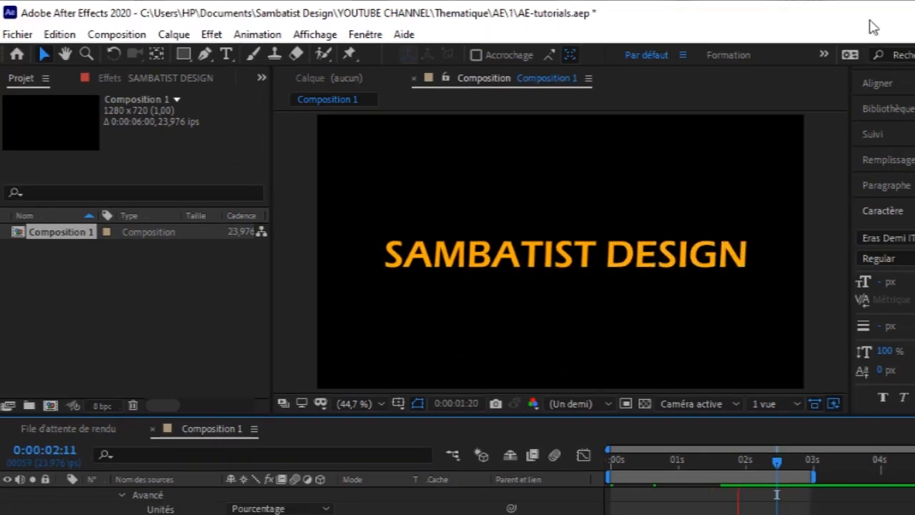
key(space)
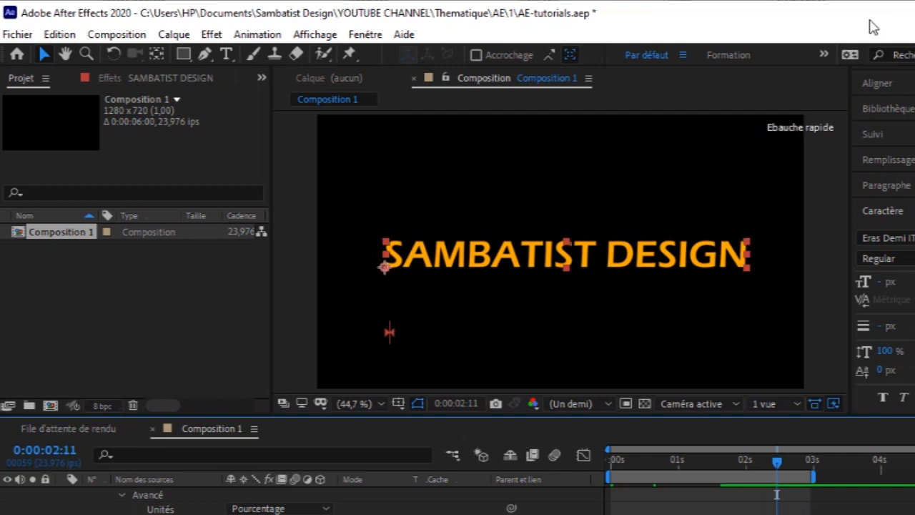
key(space)
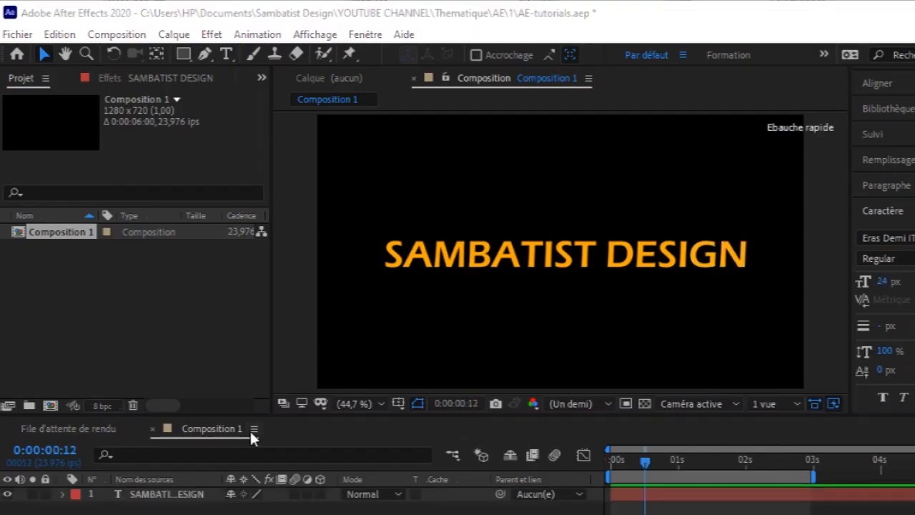
Step: Add a Rotation text animator to the orange SAMBATIST DESIGN layer
click(197, 503)
click(196, 499)
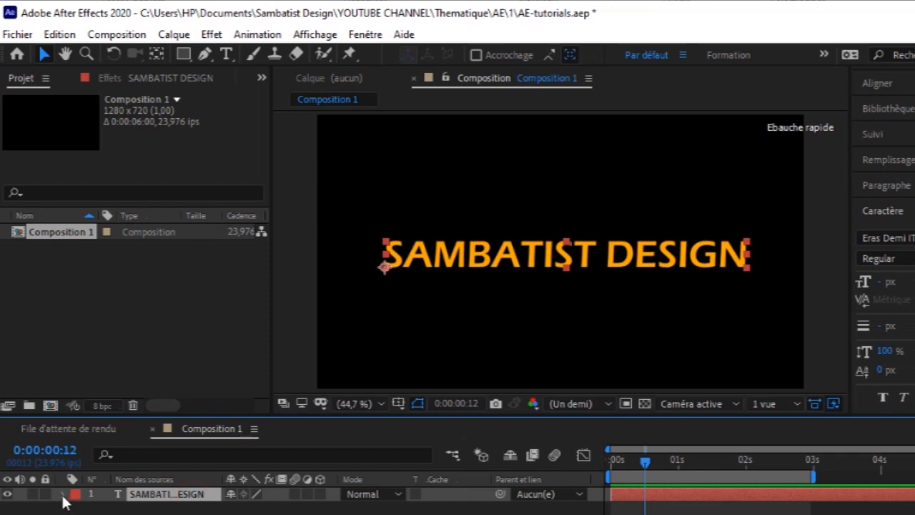
click(64, 495)
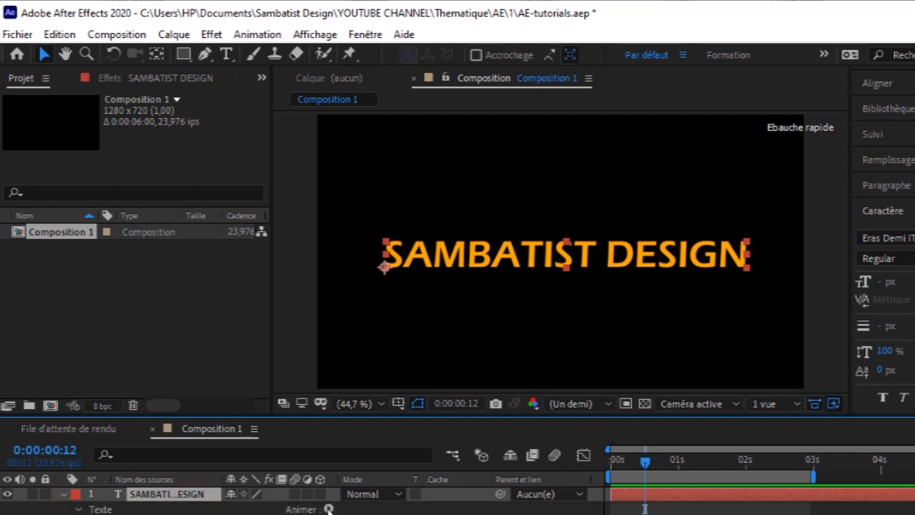
click(329, 509)
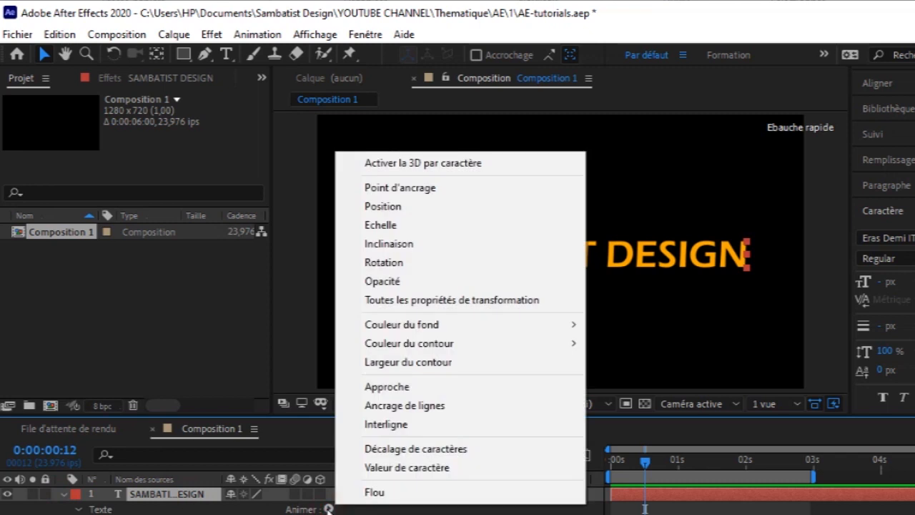
click(418, 265)
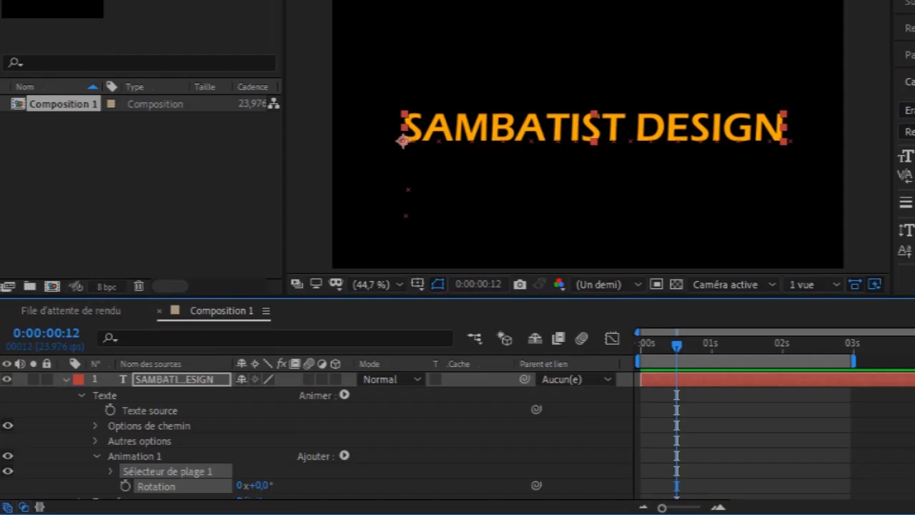
Step: Animate the rotation animator's range selector Start from 0% at 0 seconds to 100% at 1 second
scroll(179, 437, down, 1)
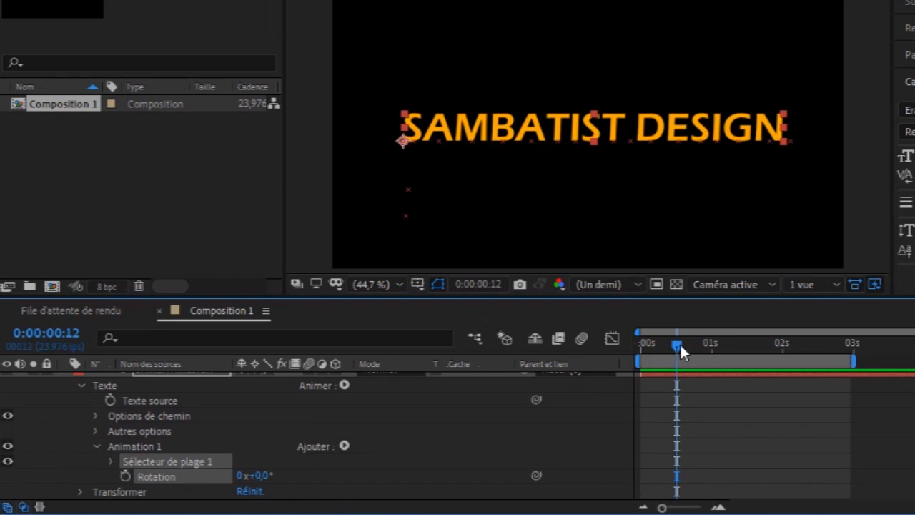
drag(679, 342, 636, 357)
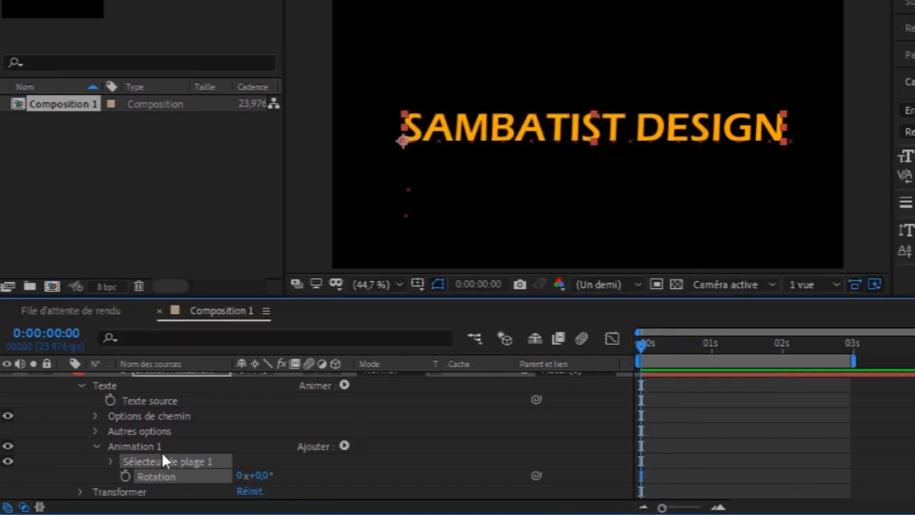
click(110, 461)
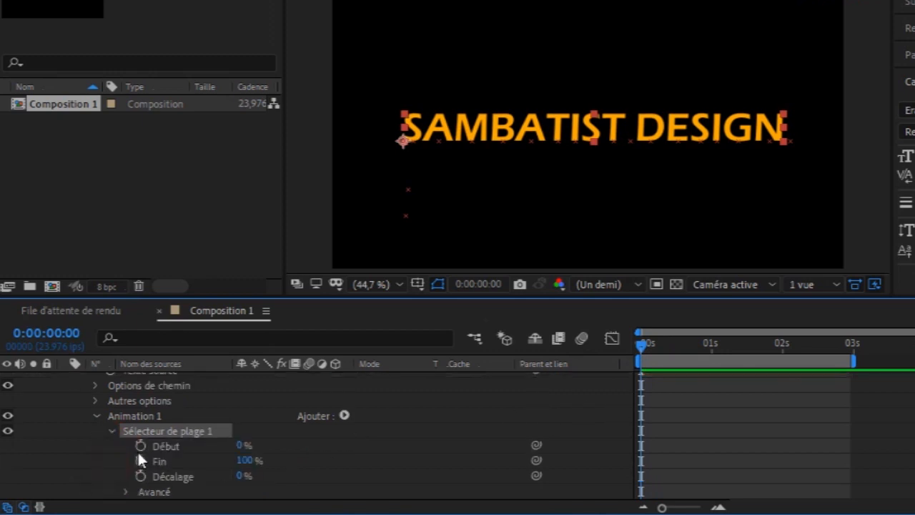
click(140, 445)
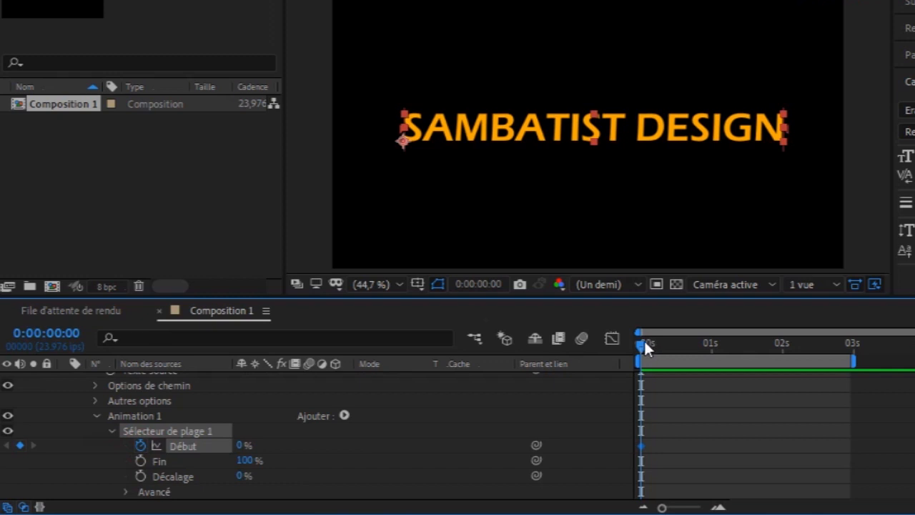
drag(688, 345, 712, 362)
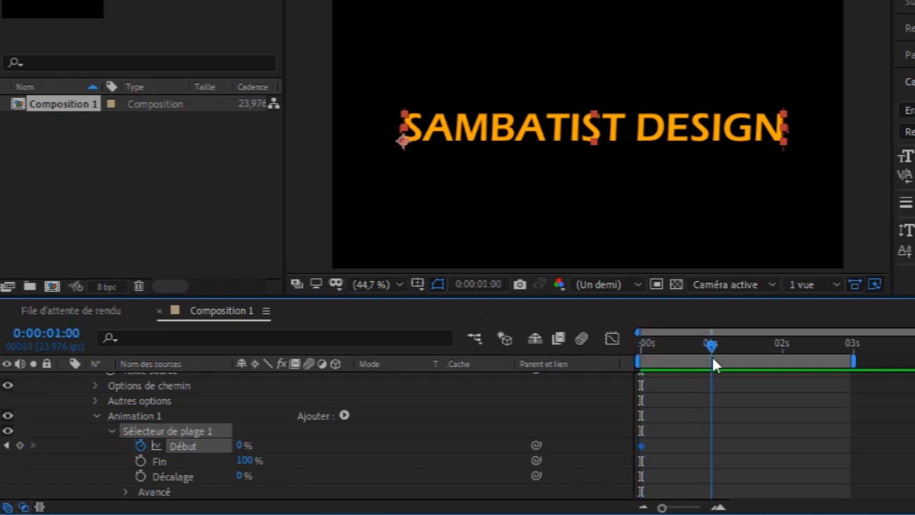
drag(242, 445, 331, 445)
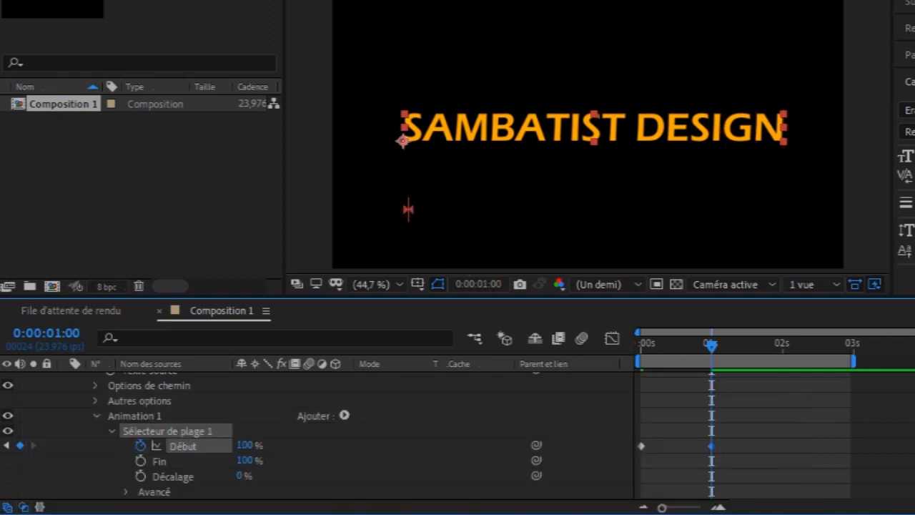
Step: Keyframe the animator's Rotation at 0x+0,0° at 1 second and 1x+14,0° at 0 seconds
scroll(314, 444, down, 2)
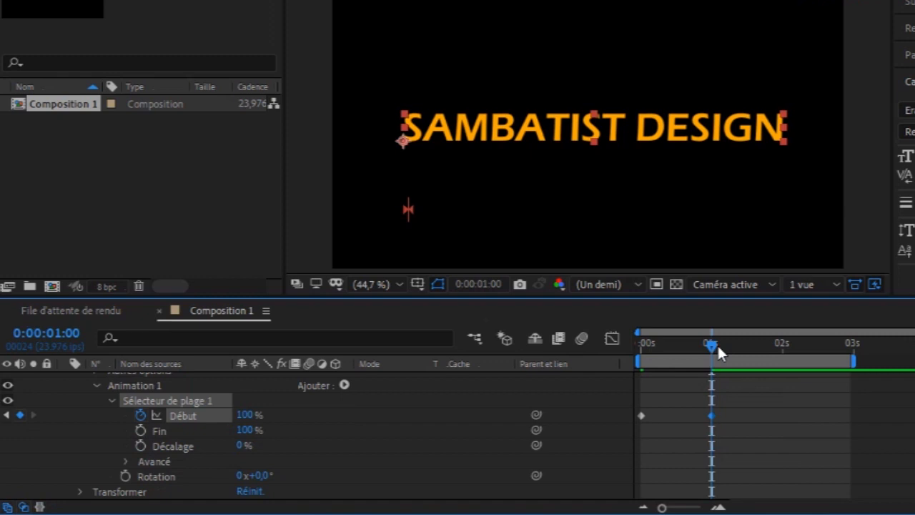
click(125, 476)
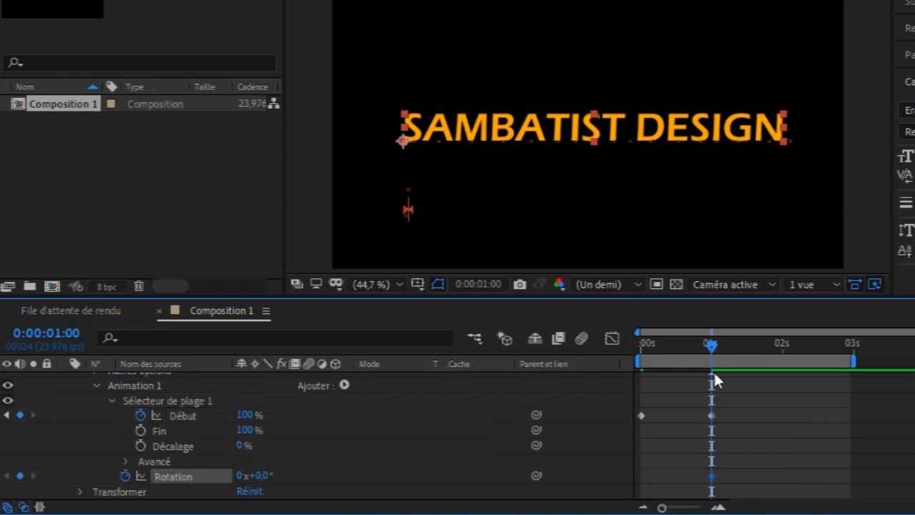
drag(711, 345, 615, 377)
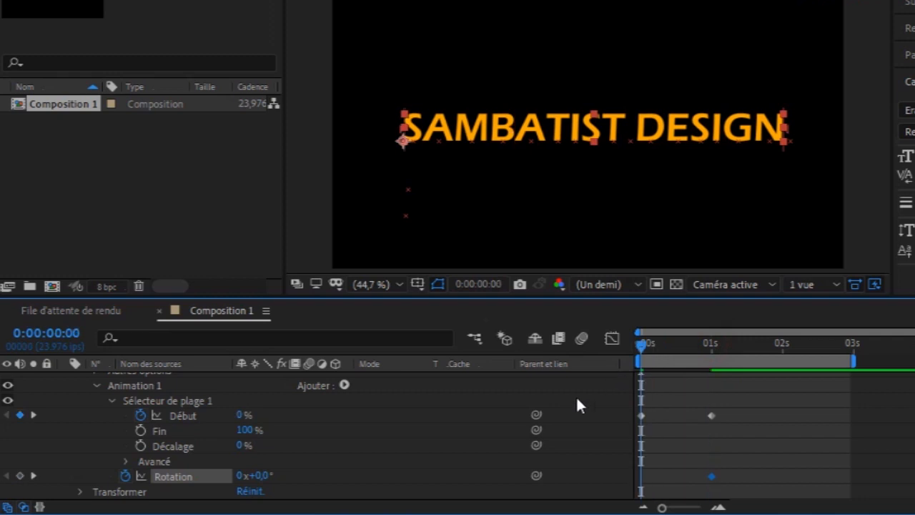
drag(265, 481, 515, 474)
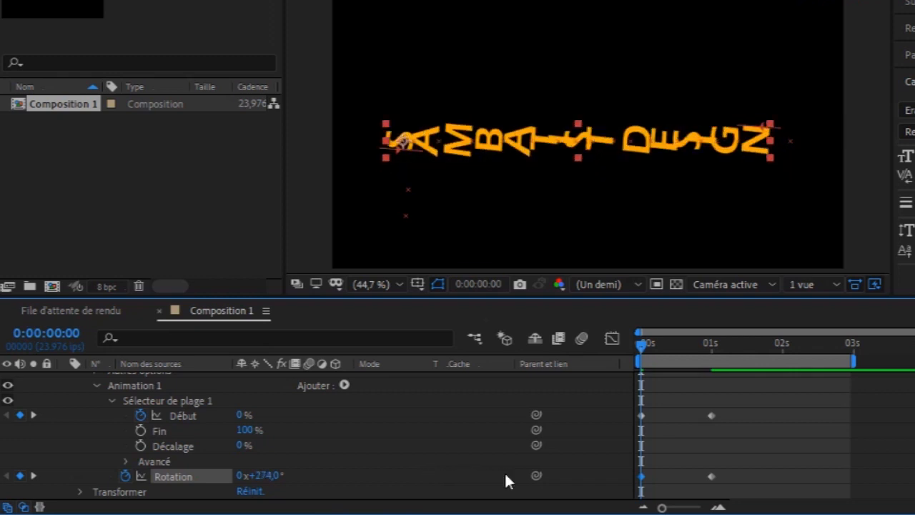
drag(280, 475, 356, 478)
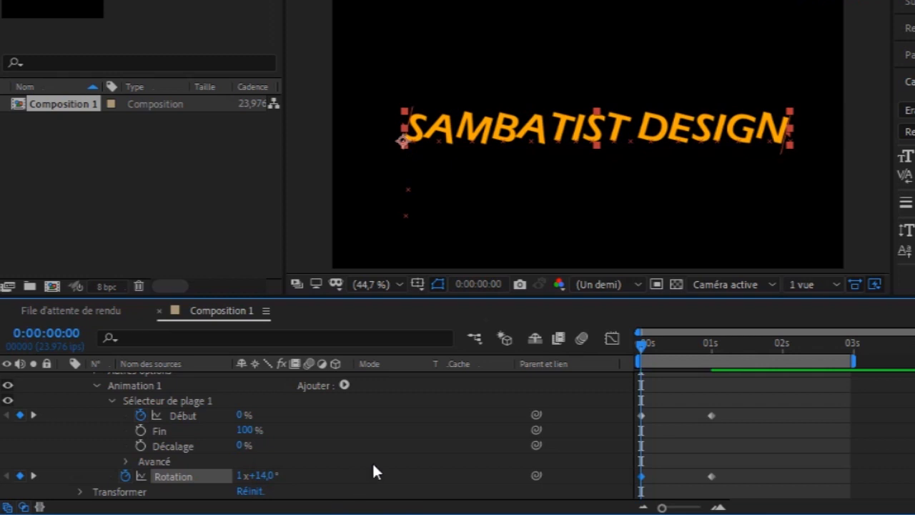
Step: Add a Position property to the rotation animator and keyframe it at 0,0, 0,0 at 1 second
click(344, 384)
mouse_move(389, 396)
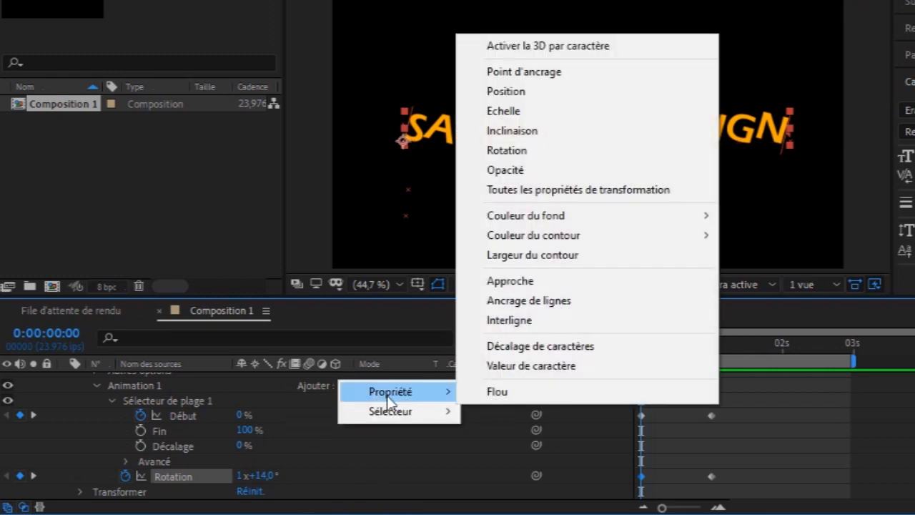
click(522, 95)
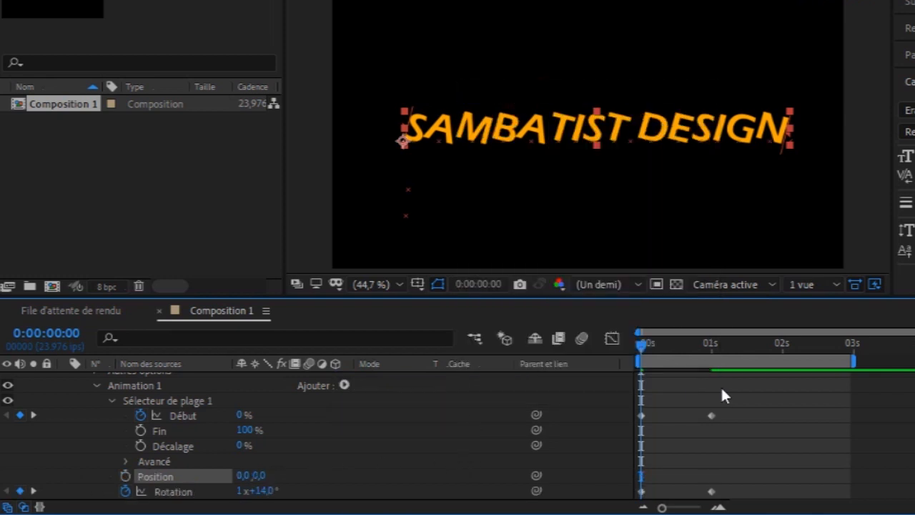
drag(643, 341, 714, 364)
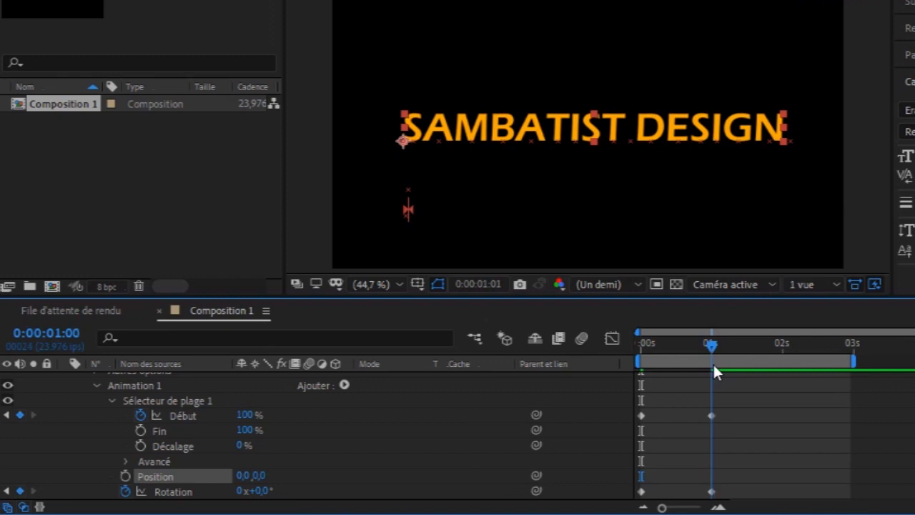
click(125, 476)
Step: Keyframe the animator's Position at 0,0, -265,0 at frame 7 and return to the start of the timeline
click(709, 343)
mouse_move(668, 353)
mouse_down()
mouse_move(648, 363)
mouse_move(661, 370)
mouse_up()
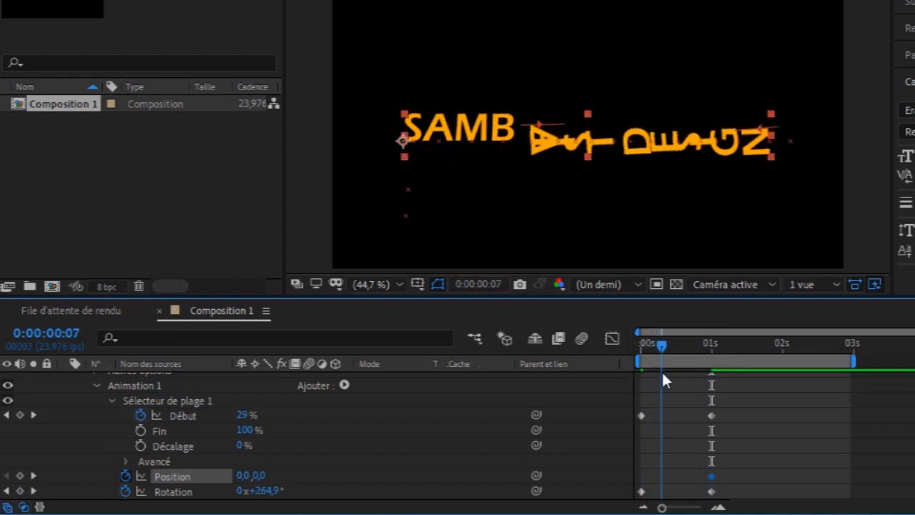
drag(266, 477, 81, 498)
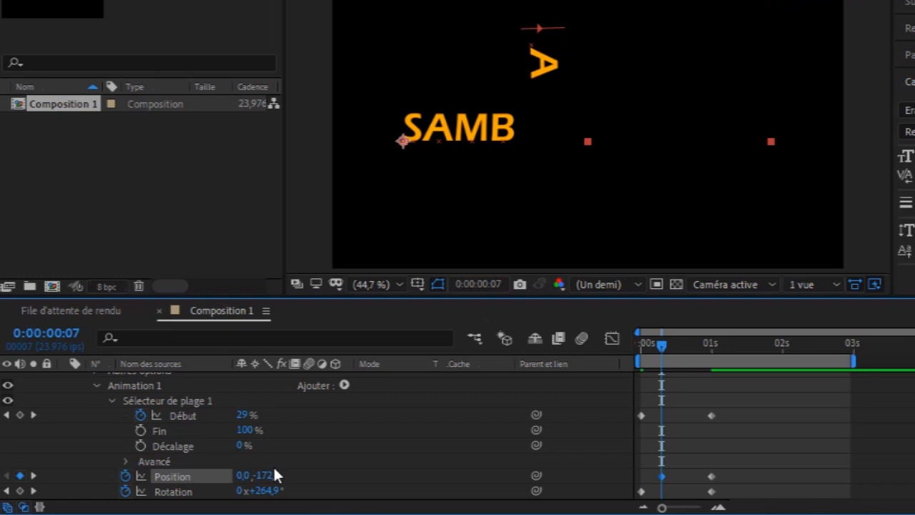
mouse_move(266, 475)
mouse_down()
mouse_move(188, 479)
mouse_move(180, 487)
mouse_up()
drag(662, 344, 598, 362)
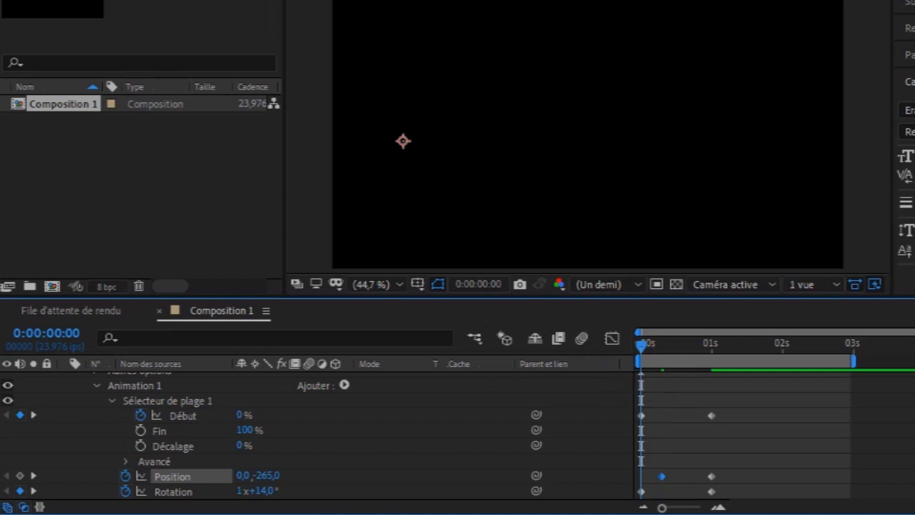
Step: Apply Easy Ease to all Start, Position and Rotation keyframes of the text layer and preview the animation
scroll(202, 383, up, 5)
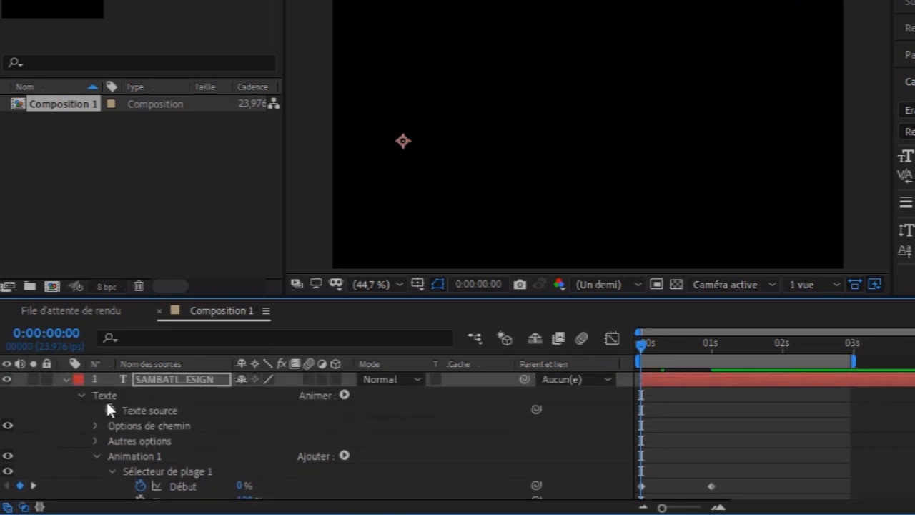
click(163, 380)
key(u)
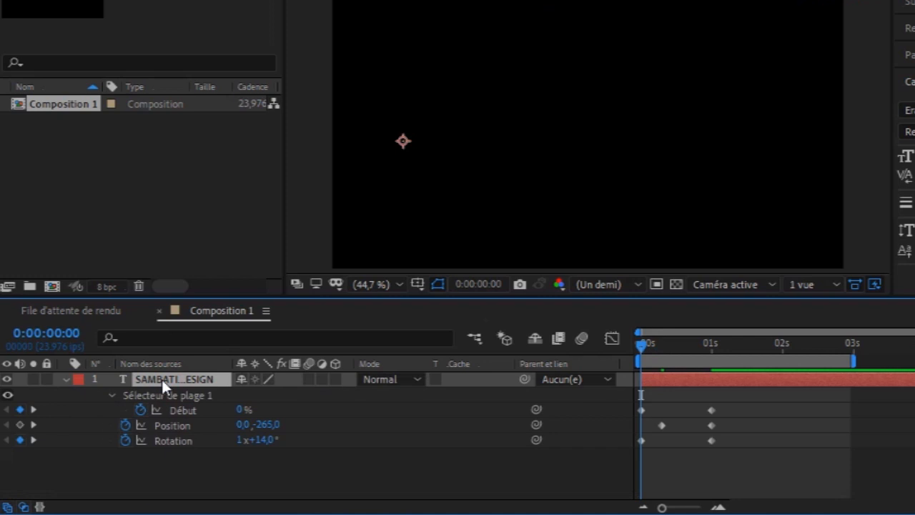
drag(699, 455, 639, 406)
right_click(639, 406)
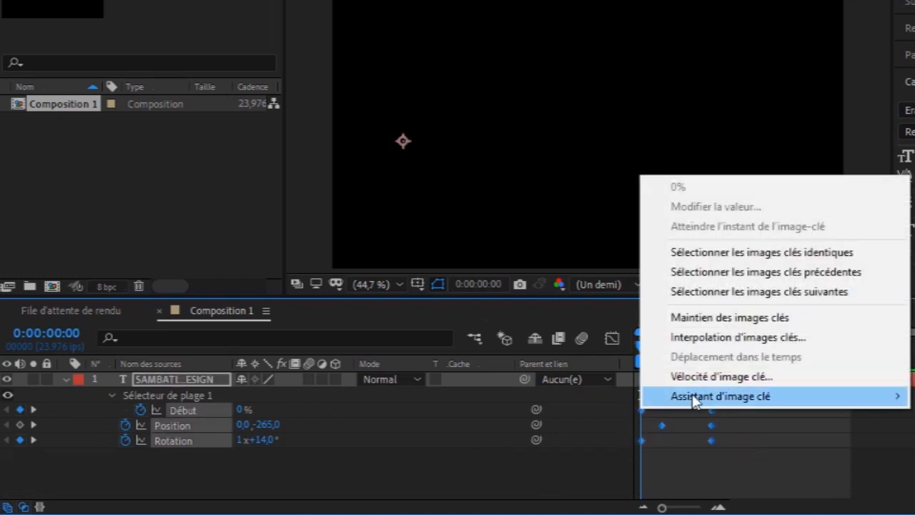
mouse_move(835, 402)
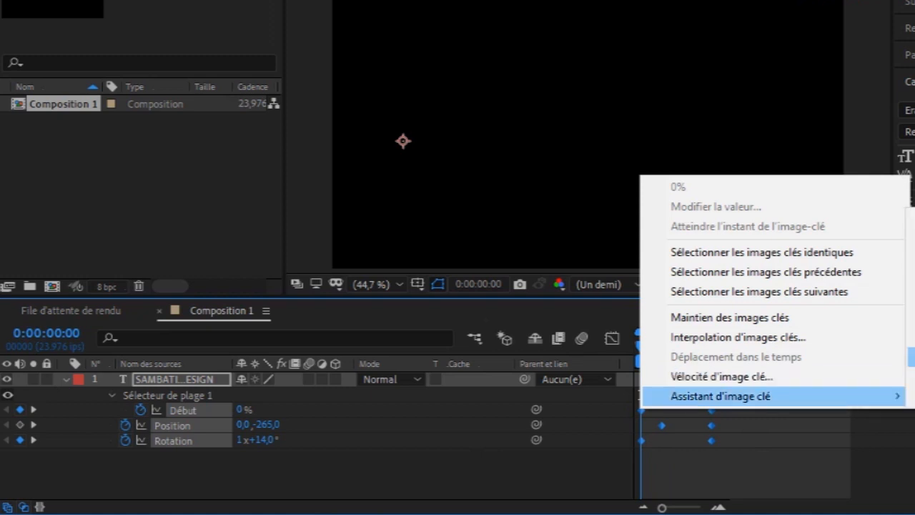
click(911, 357)
key(space)
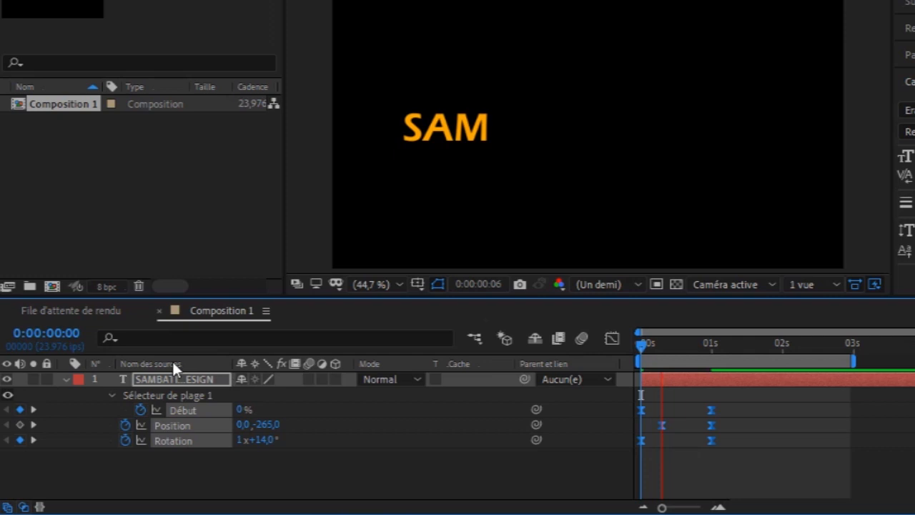
Step: Reveal all the text layer's animator properties, shorten the work area to end at 2 seconds, and replay the preview
click(66, 379)
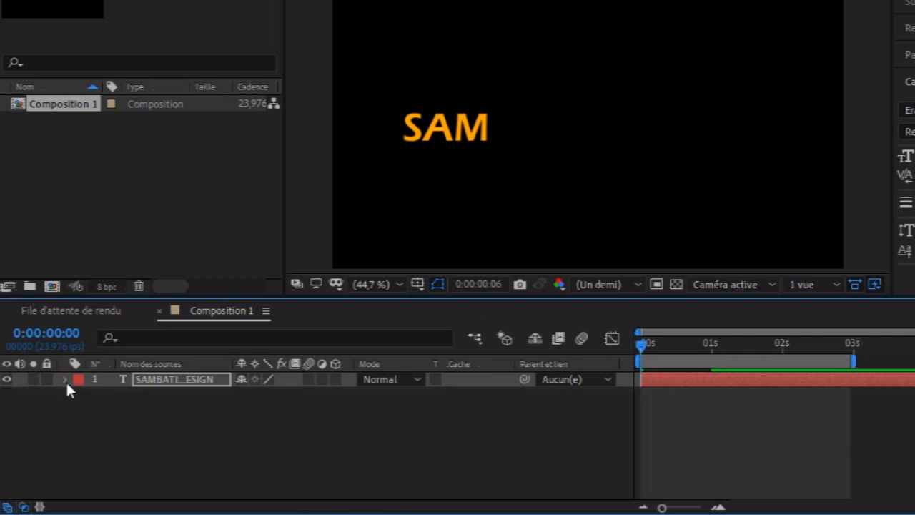
click(65, 380)
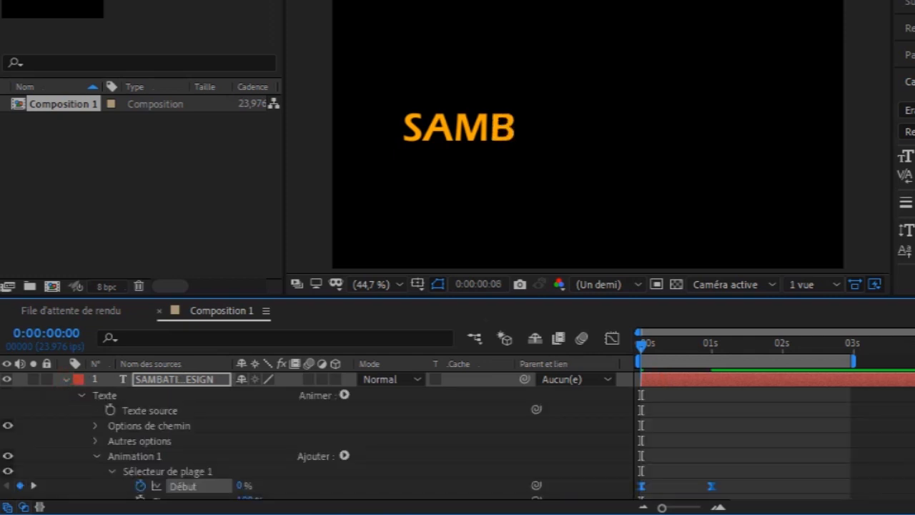
scroll(314, 437, down, 4)
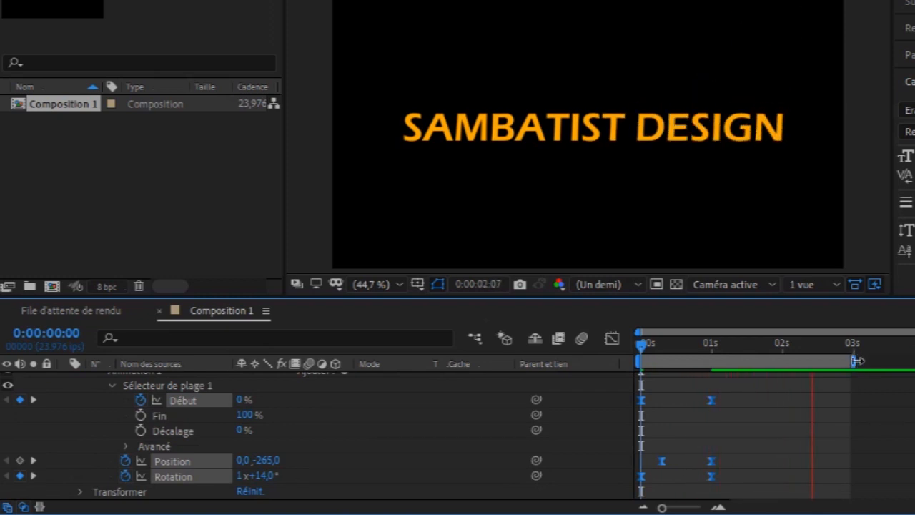
drag(835, 362, 785, 362)
key(space)
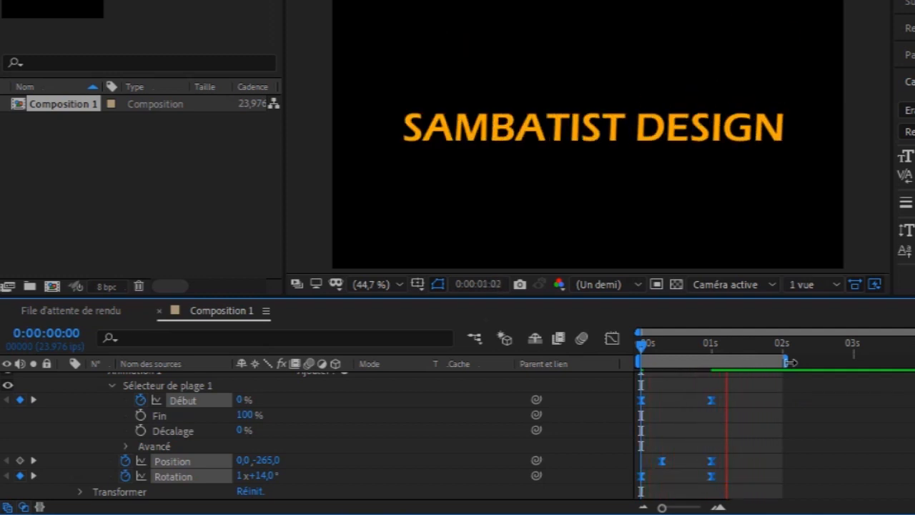
Step: Try basing the range selector on Mots in its advanced options, and set it back to Caractères
click(126, 447)
scroll(125, 442, down, 3)
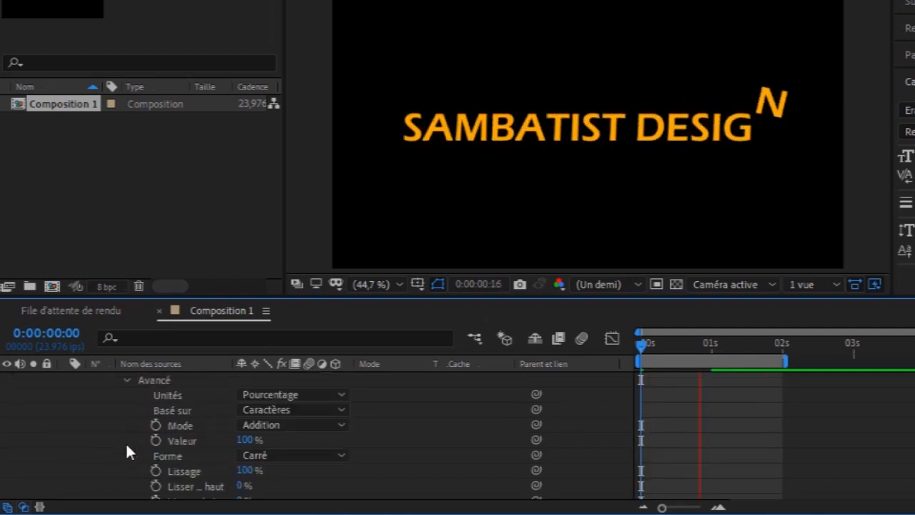
click(342, 412)
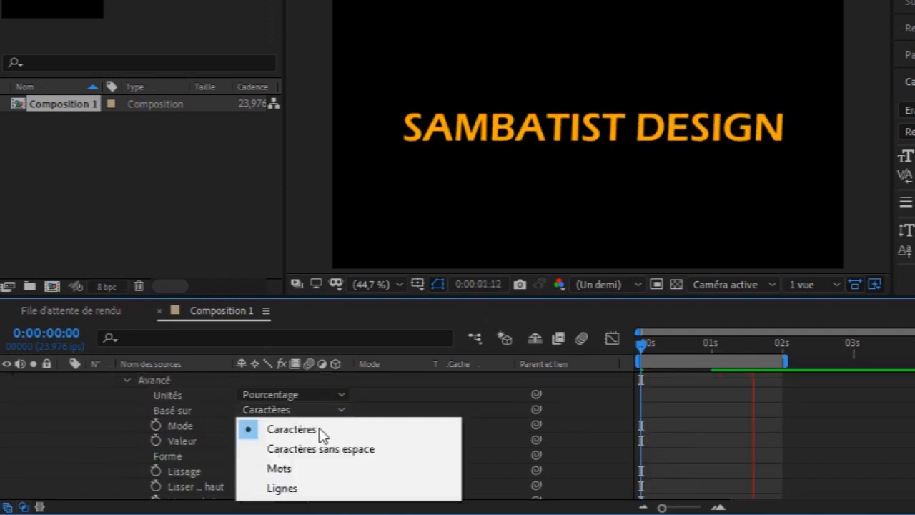
click(300, 467)
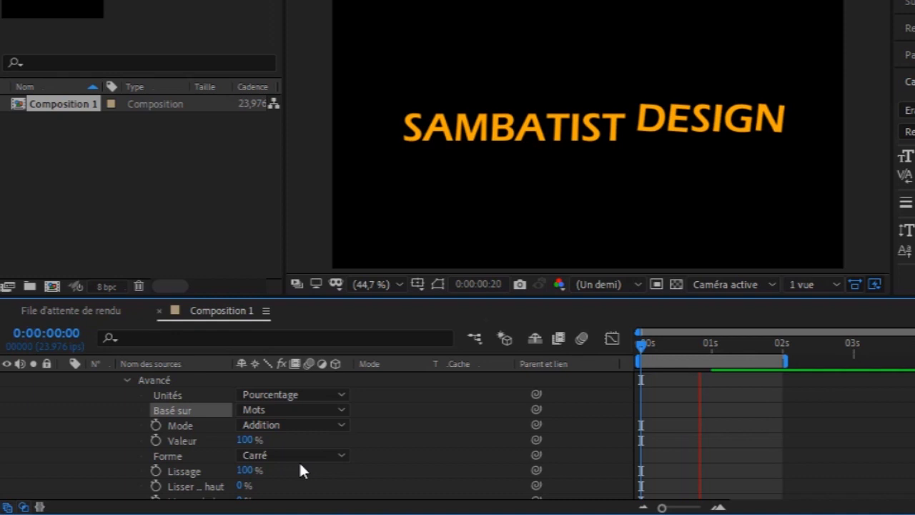
click(342, 410)
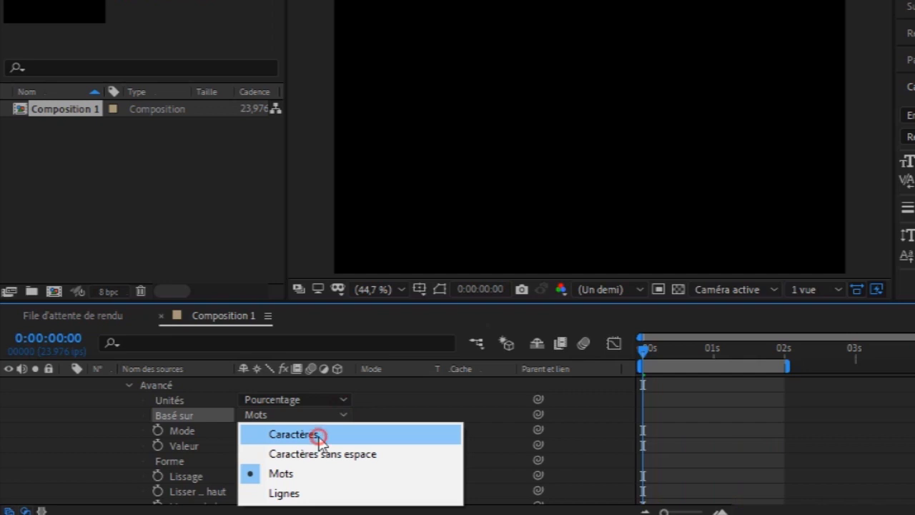
click(317, 436)
Step: Set the animator's Rotation keyframe at 0 seconds to 0x+268,0° and preview the animation
scroll(386, 439, down, 4)
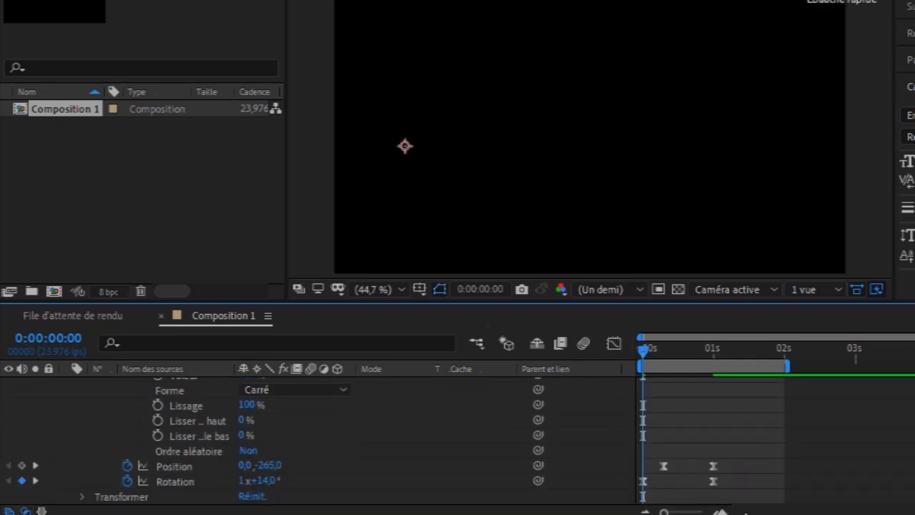
click(643, 482)
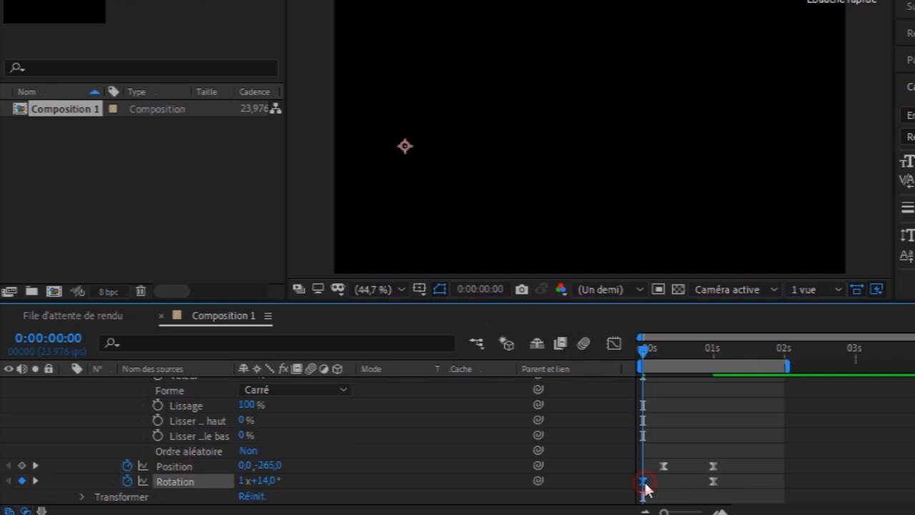
drag(645, 348, 666, 350)
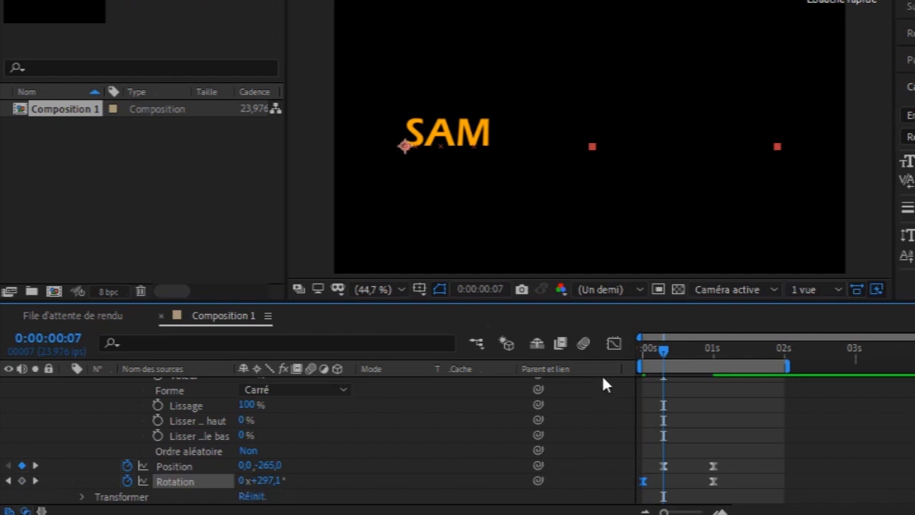
drag(663, 352, 608, 354)
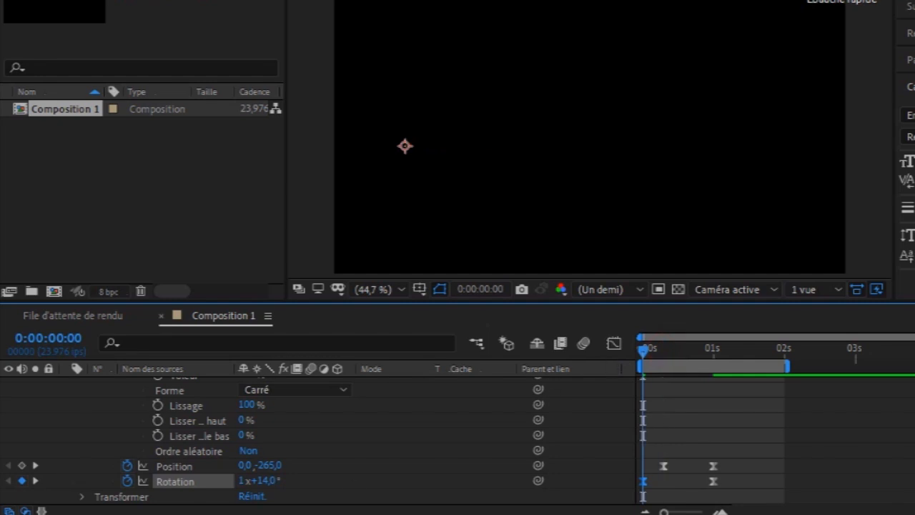
drag(269, 484, 177, 487)
key(space)
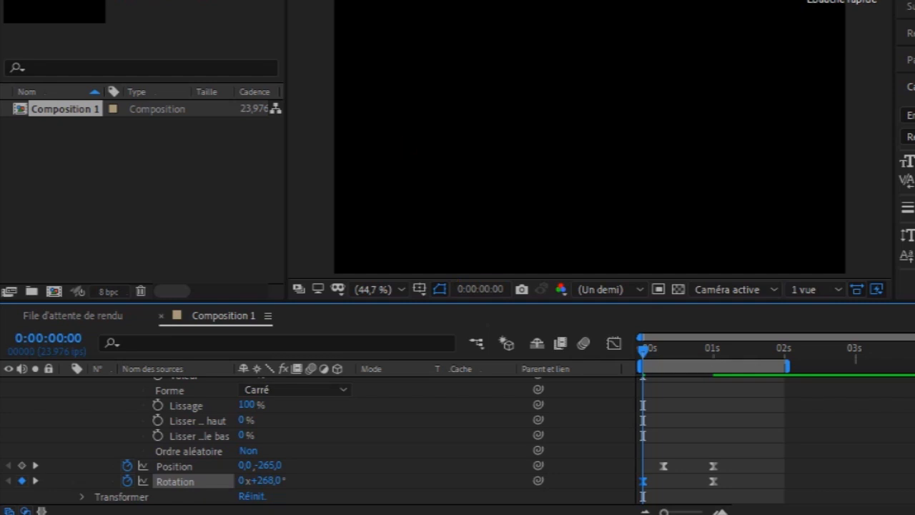